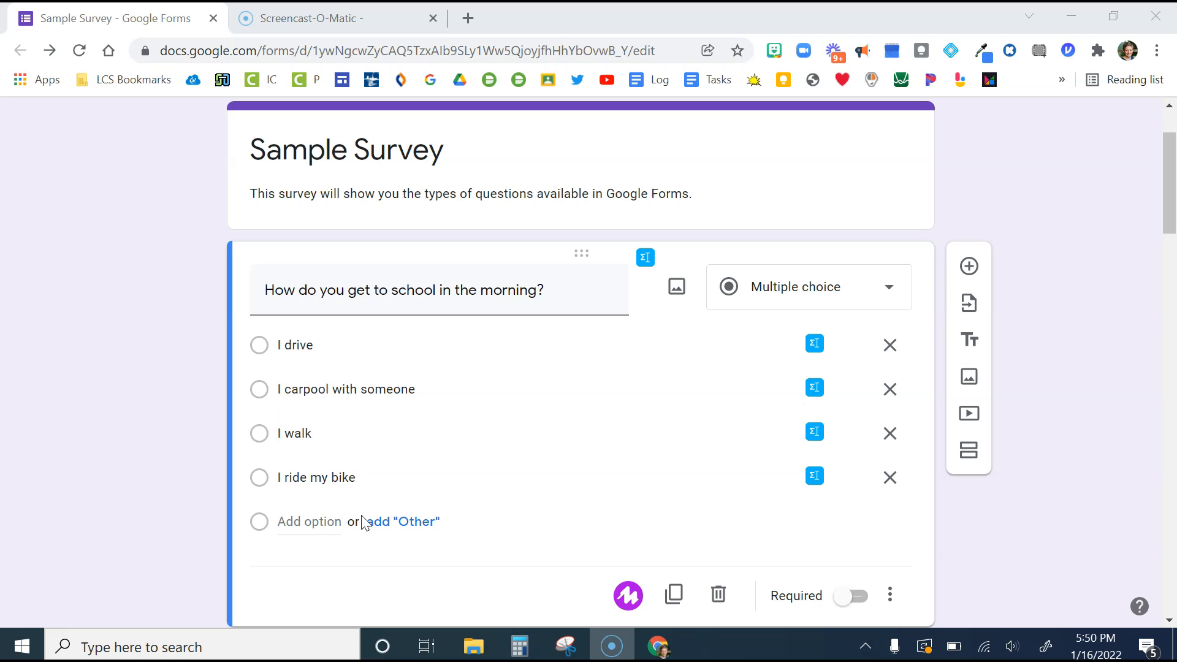
# Add an "Other" choice to the "How do you get to school in the morning?" question
pyautogui.click(404, 532)
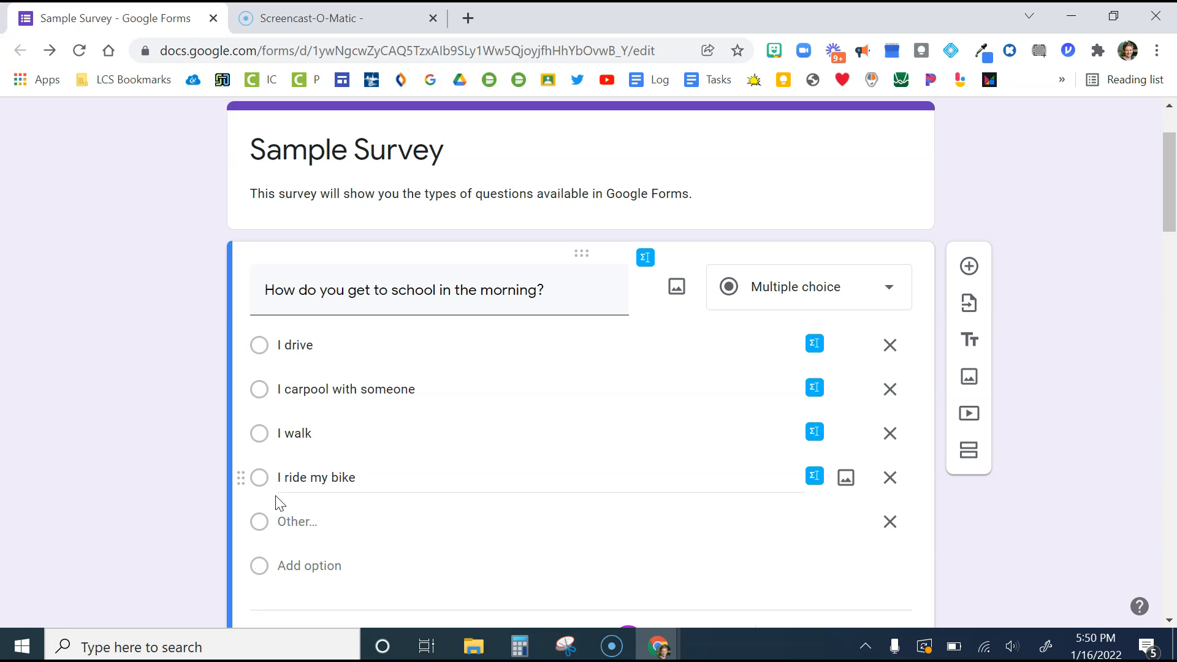
# Add the description "If you don't have one, leave it blank." to the "What's your middle name?" question
pyautogui.scroll(-6, 381, 461)
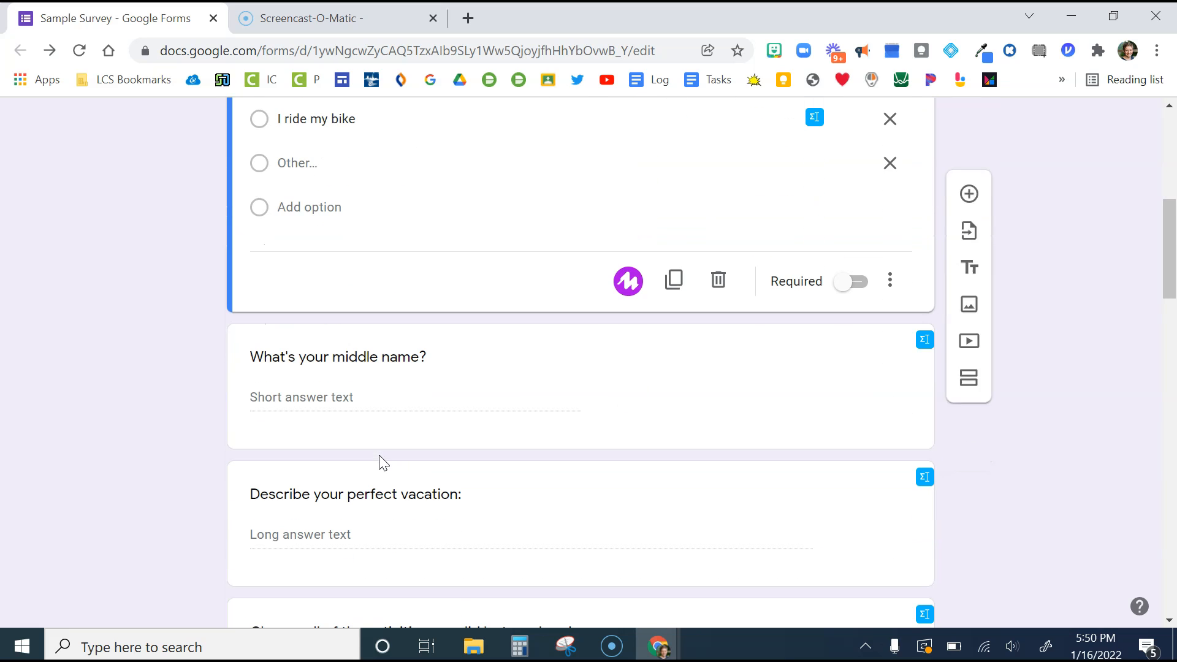
pyautogui.scroll(-1, 233, 381)
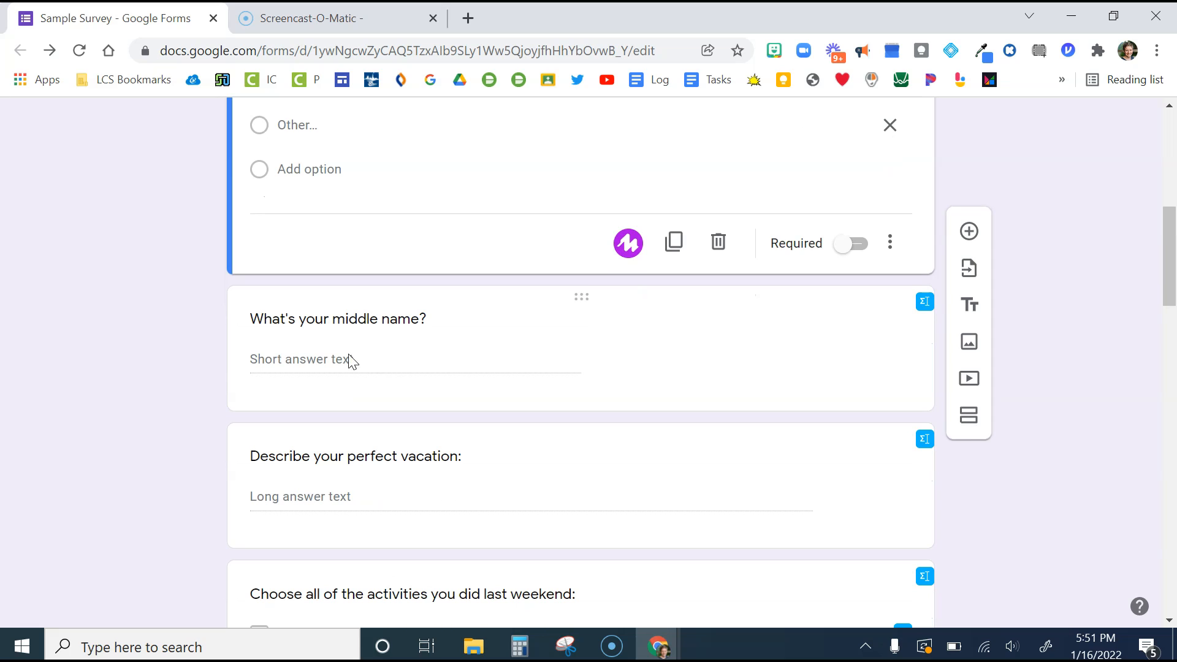
pyautogui.click(693, 352)
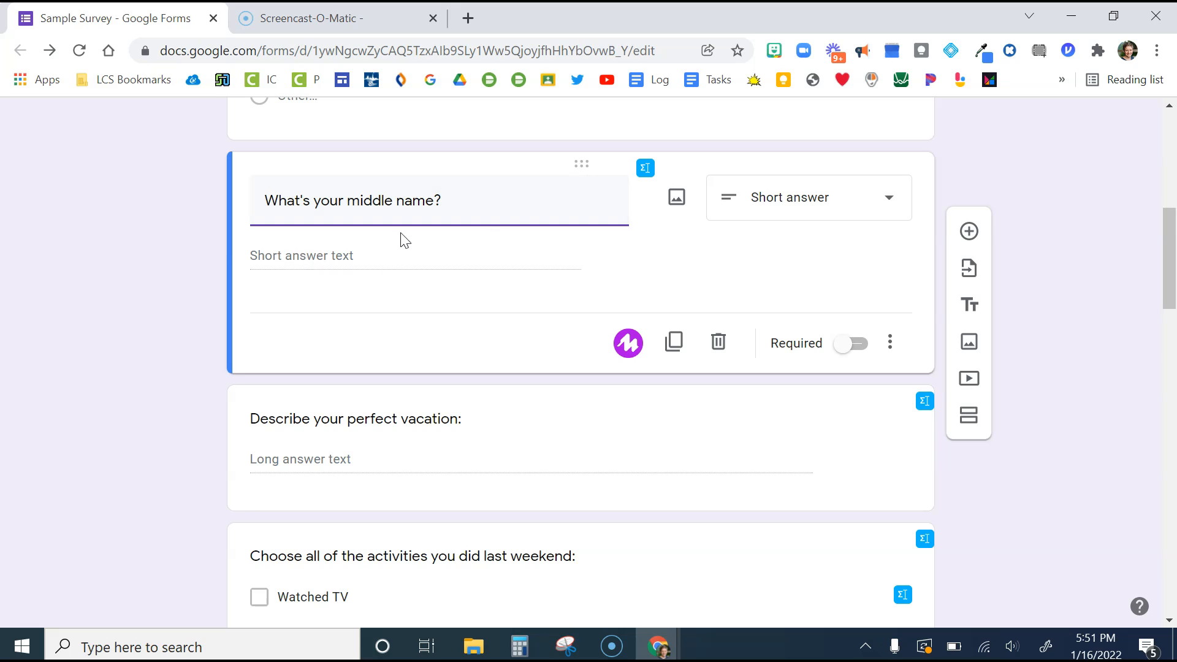
pyautogui.click(891, 347)
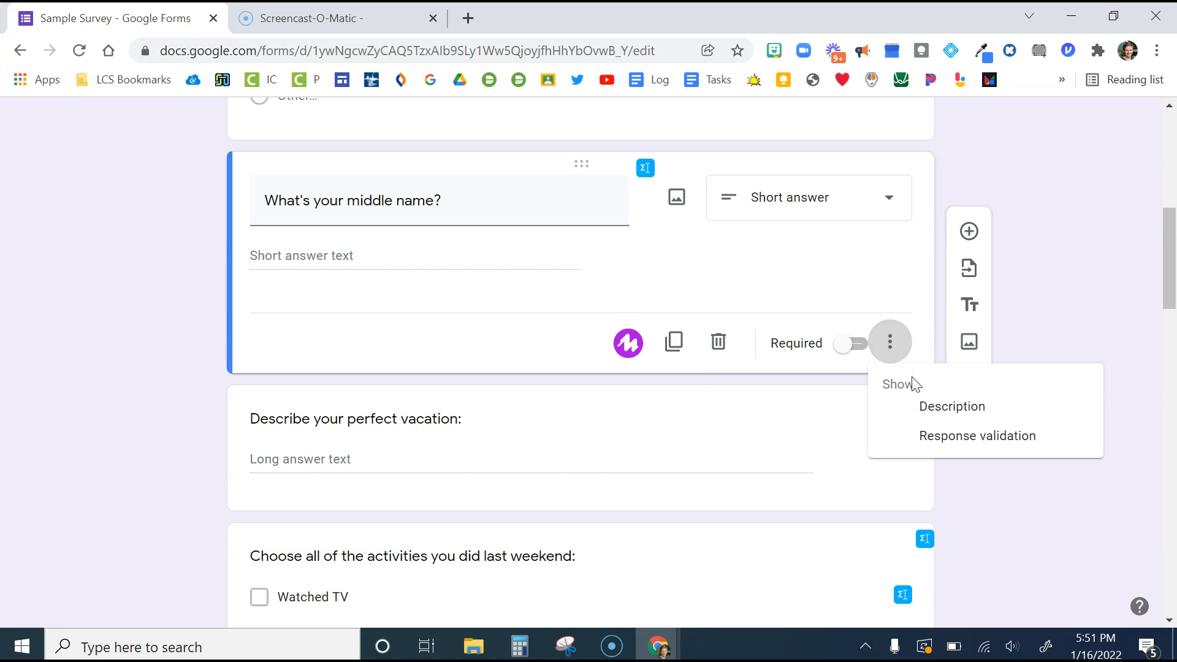
pyautogui.click(919, 410)
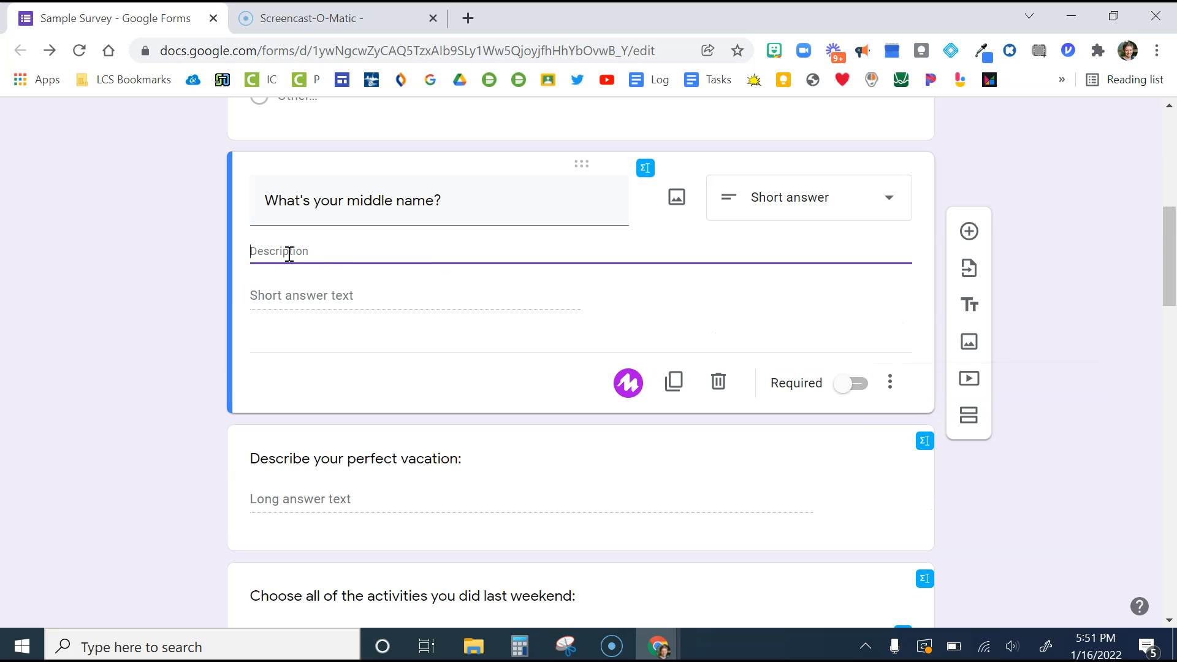
pyautogui.write('If')
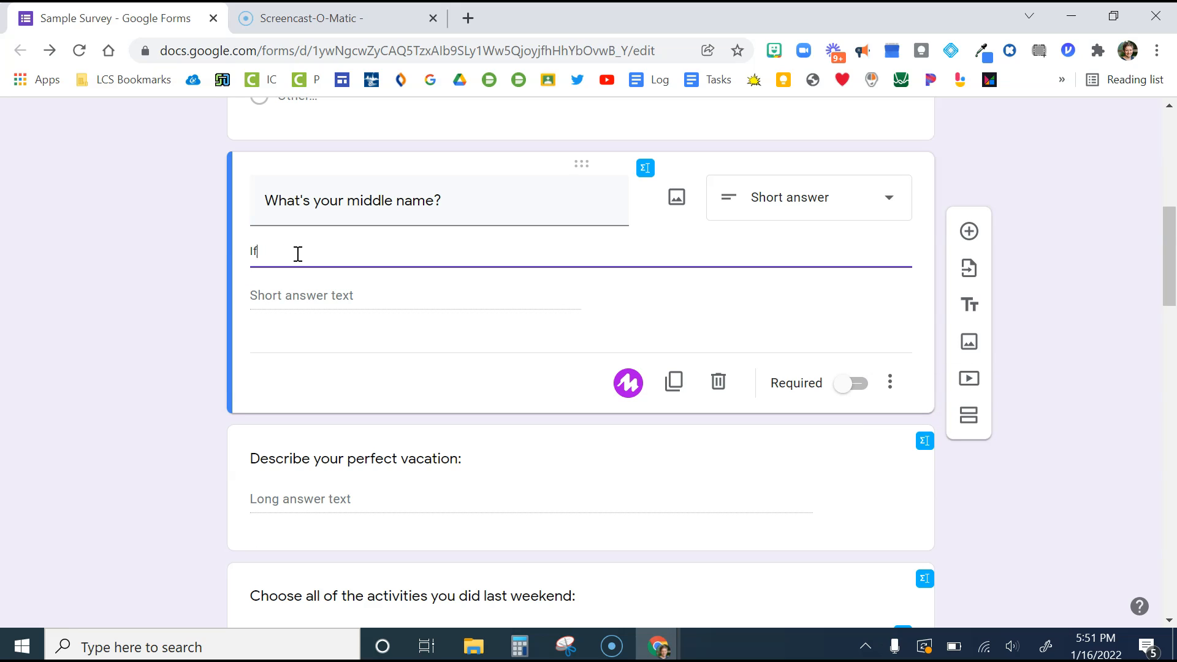
pyautogui.write(" you don't have one, leave it blank.")
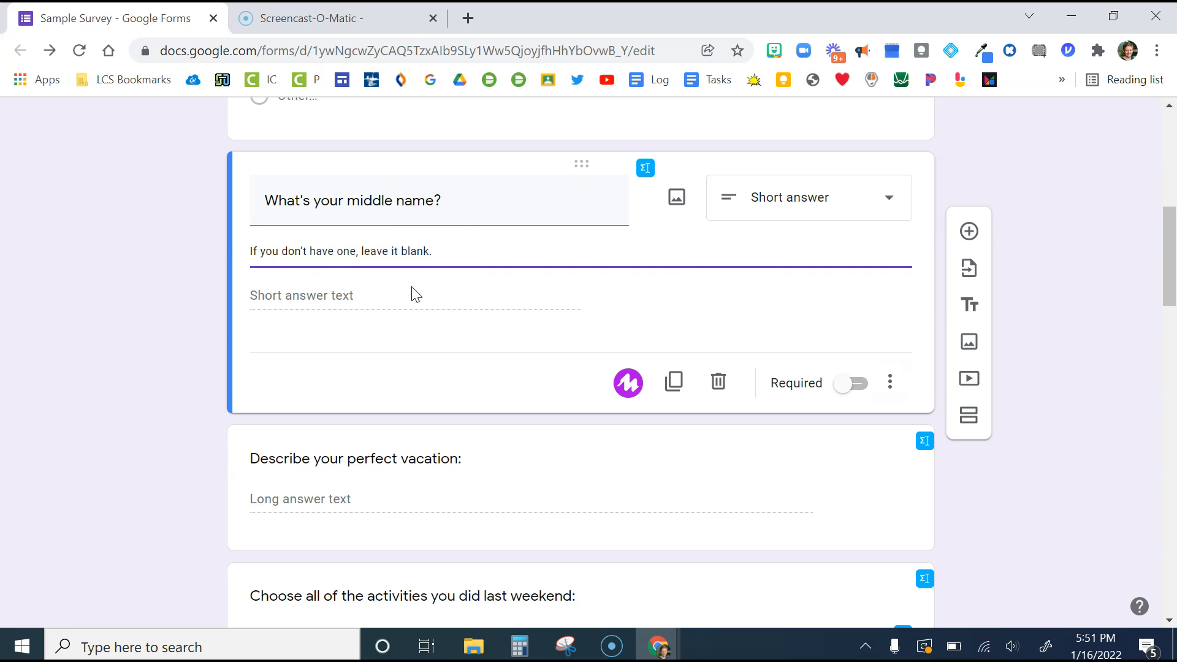
# Make the "Describe your perfect vacation:" question required and switch it back to optional
pyautogui.scroll(-2, 183, 494)
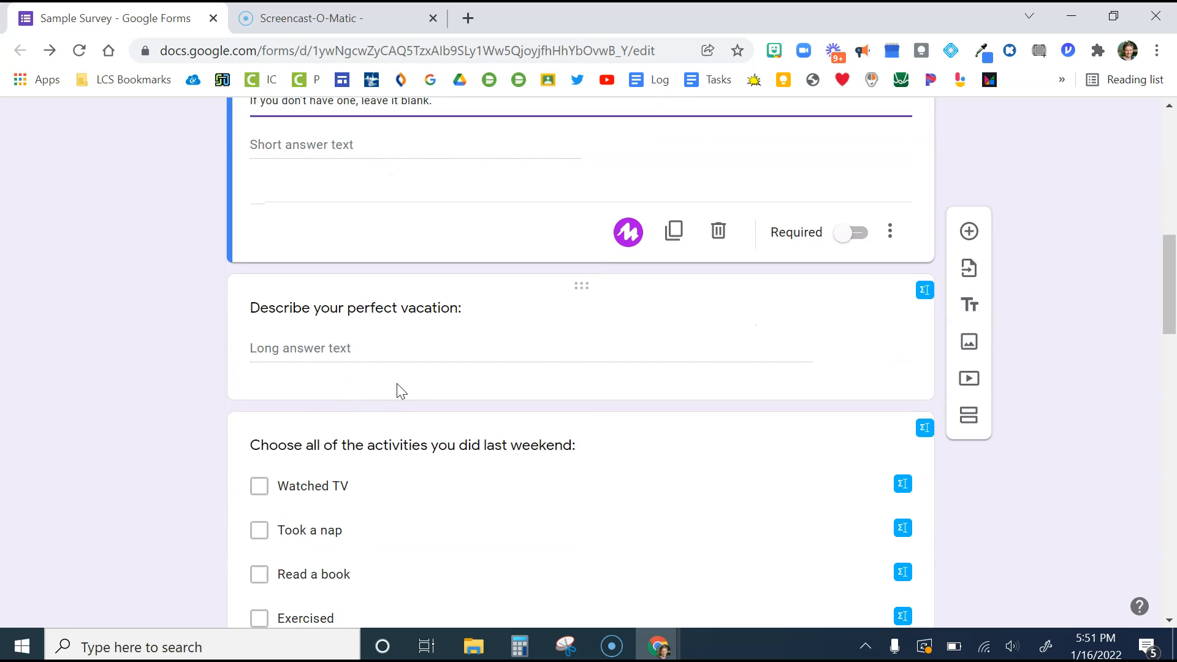
pyautogui.click(445, 367)
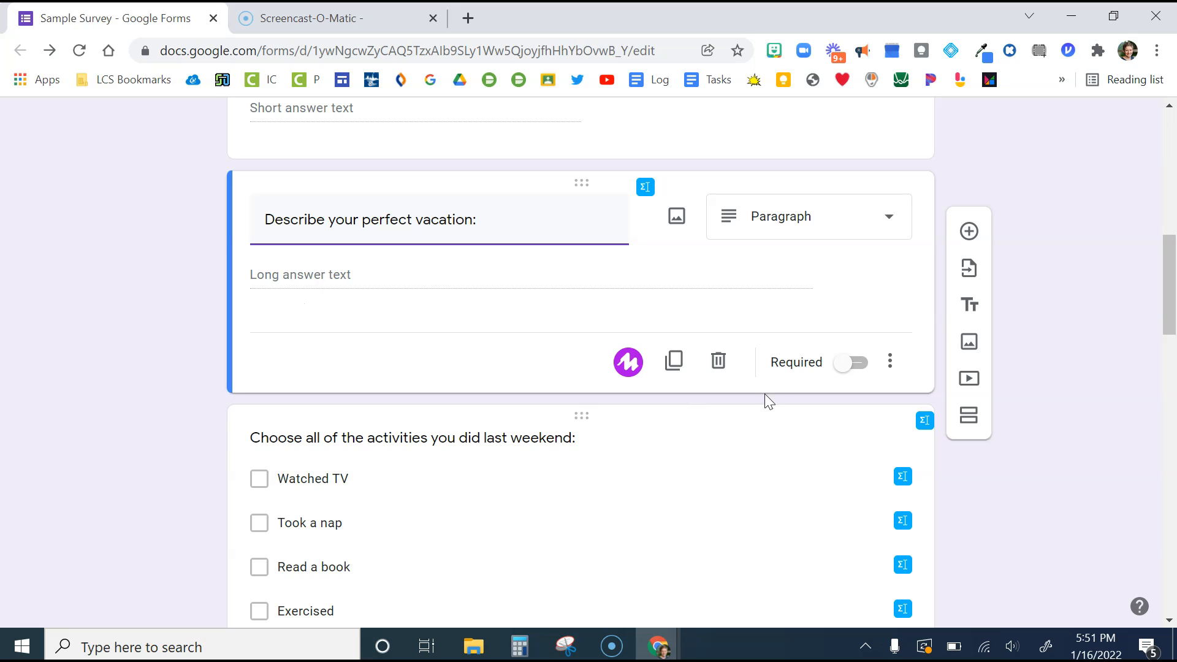
pyautogui.click(846, 373)
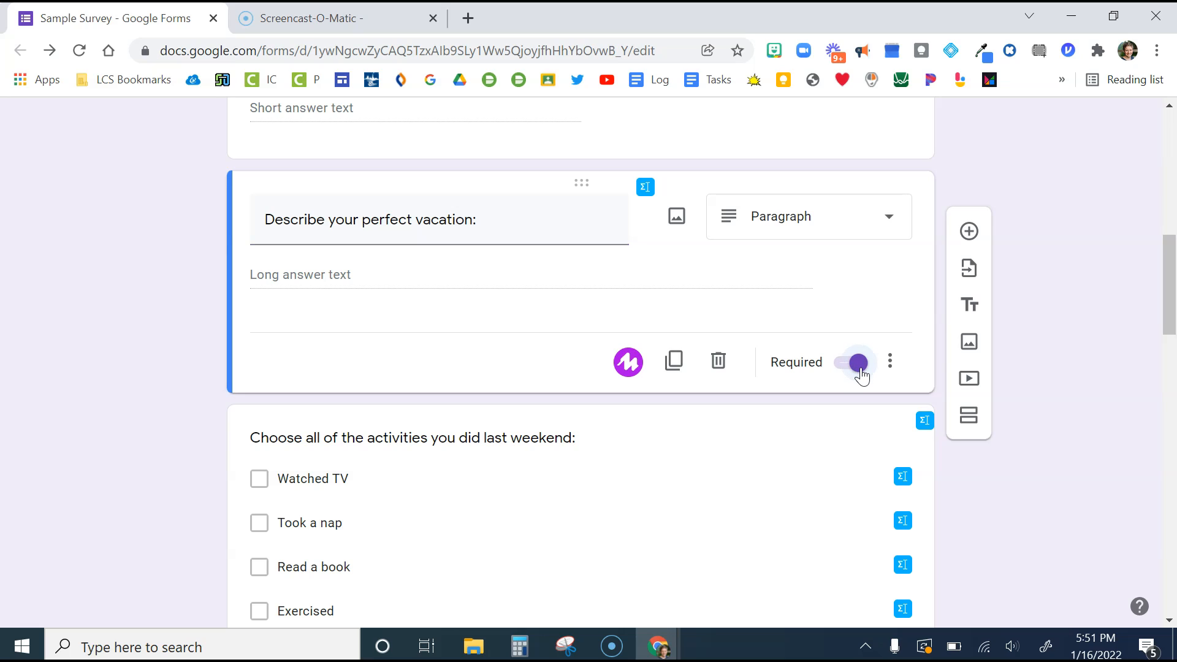
pyautogui.click(862, 376)
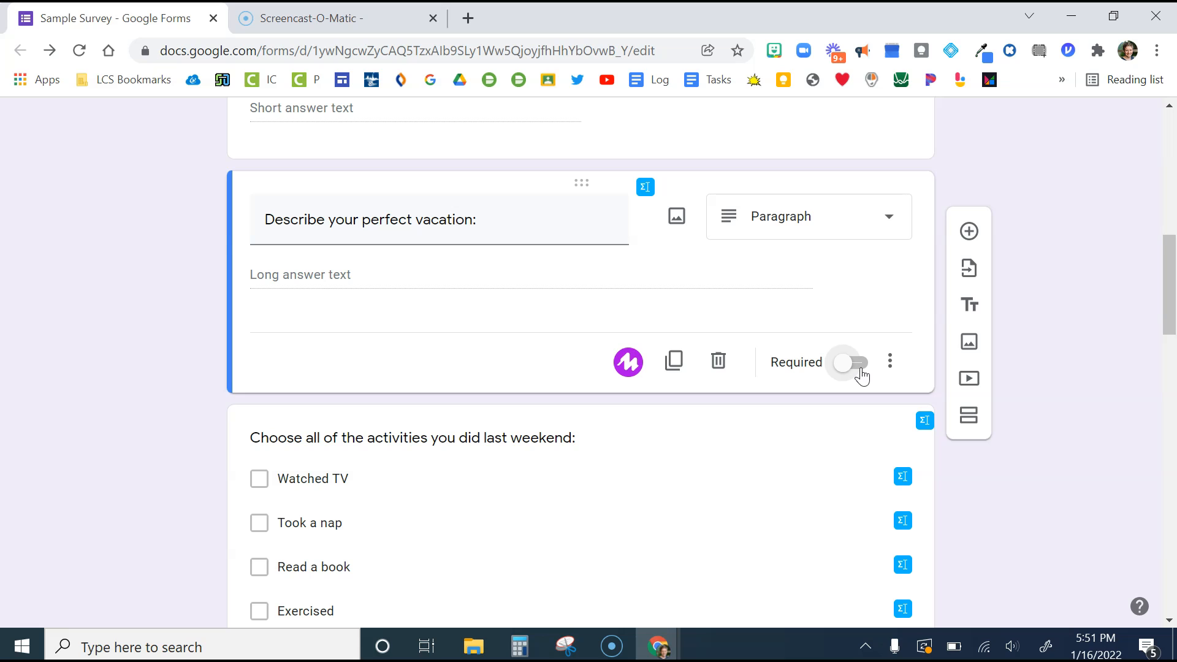
# Examine the question types and answer options of the weekend activities and "What grade do you teach?" questions
pyautogui.scroll(-3, 203, 429)
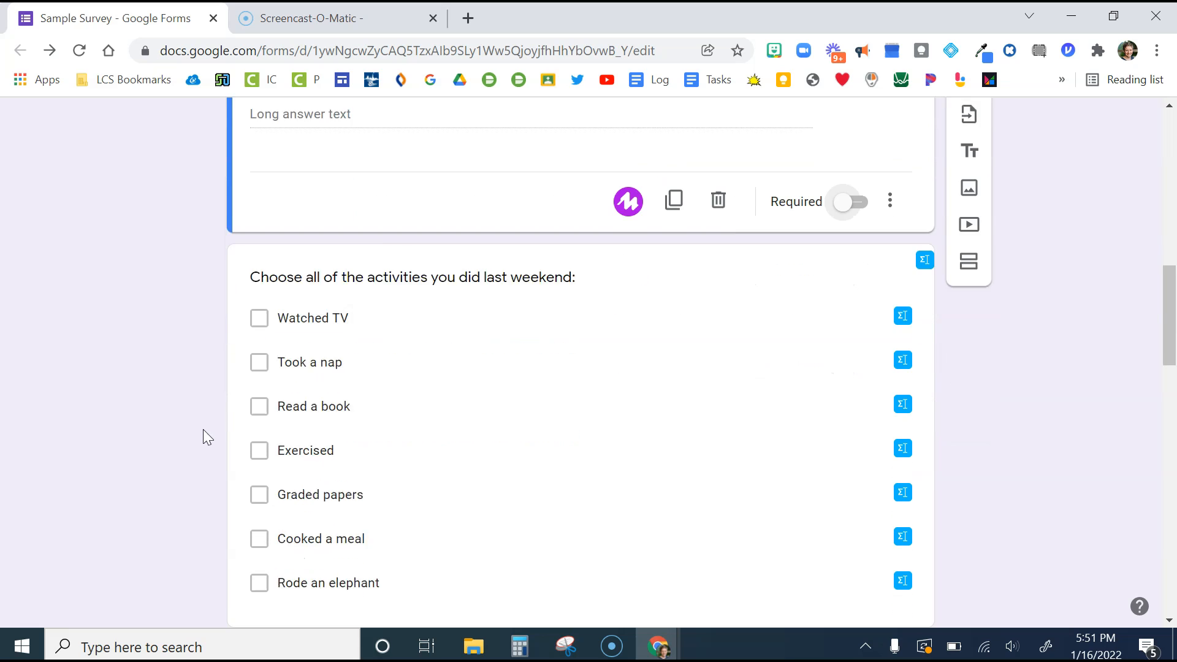
pyautogui.click(702, 374)
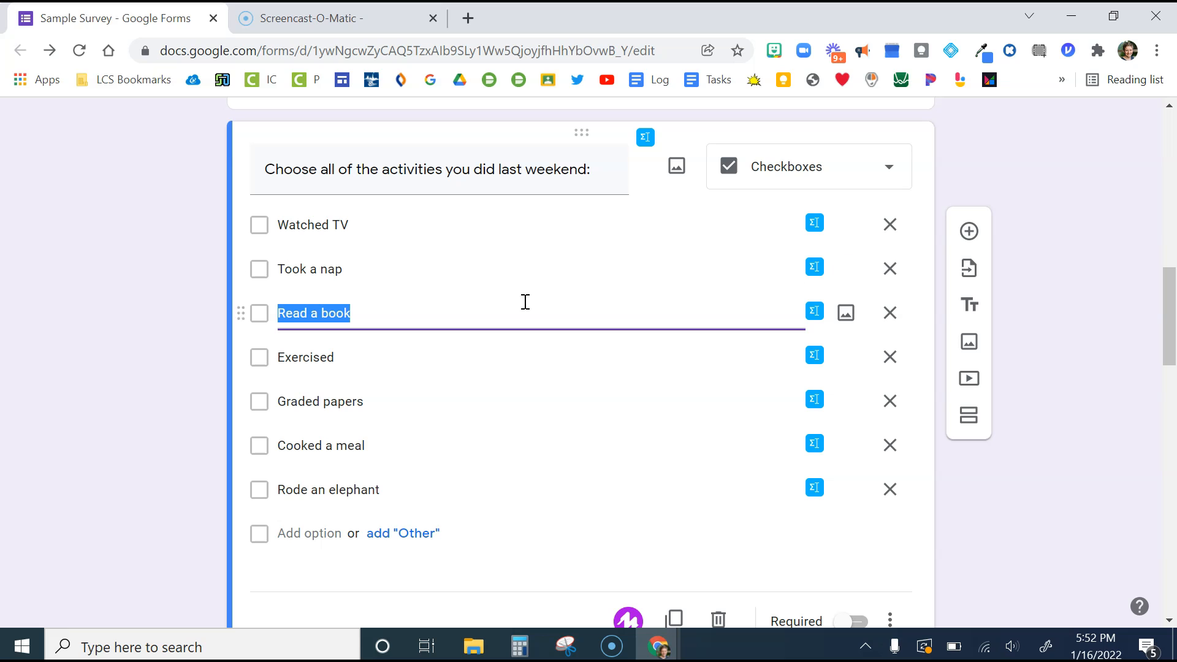
pyautogui.scroll(-1, 155, 479)
pyautogui.scroll(-8, 156, 480)
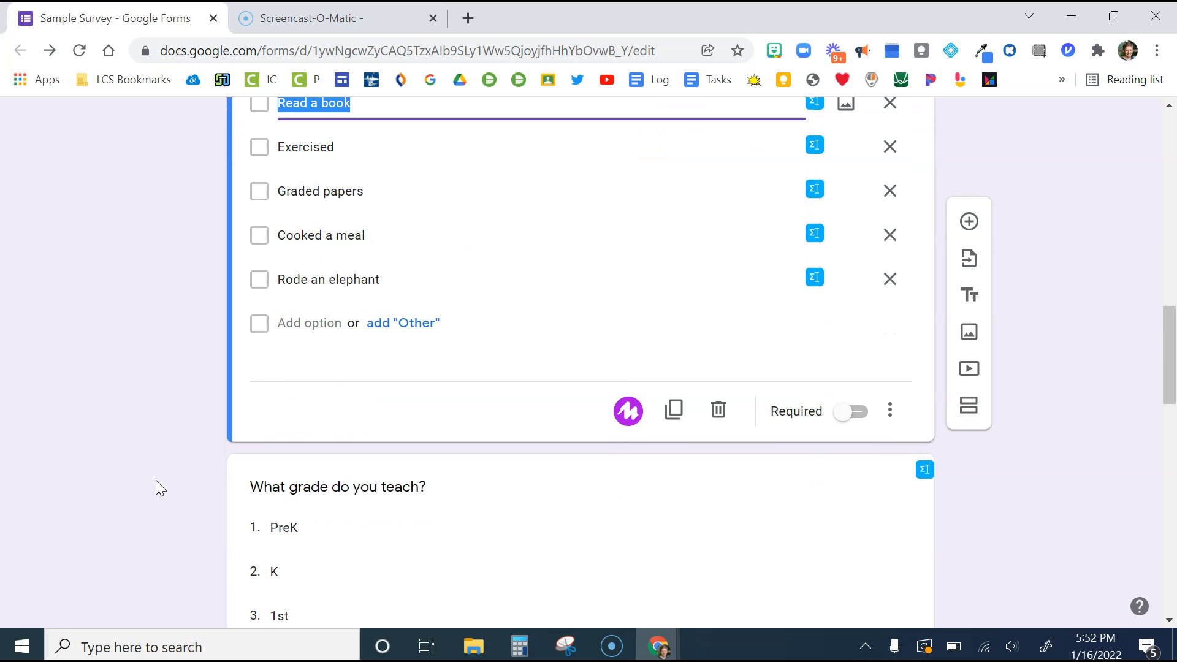
pyautogui.click(604, 361)
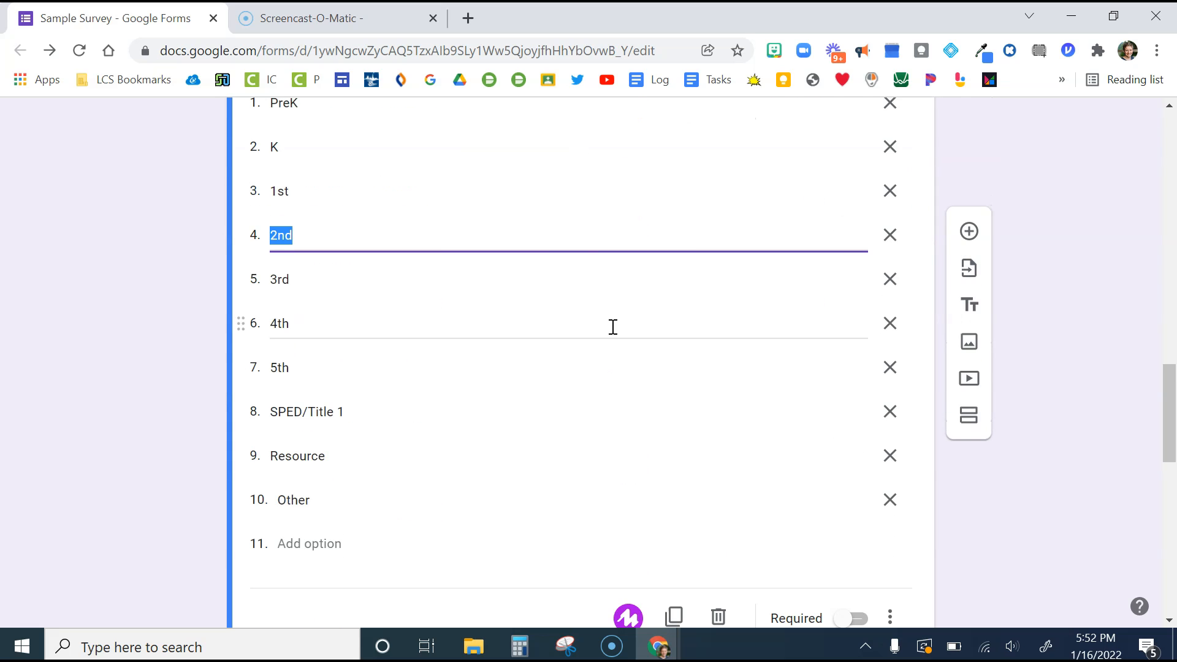
pyautogui.scroll(2, 612, 326)
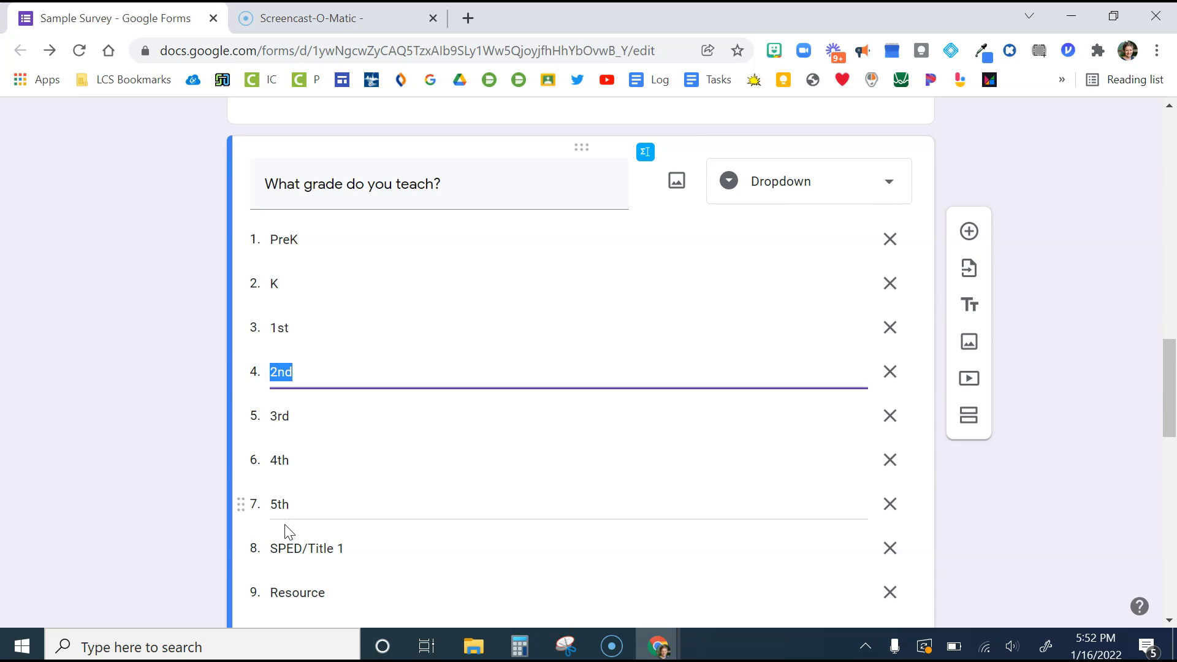
pyautogui.scroll(-1, 190, 402)
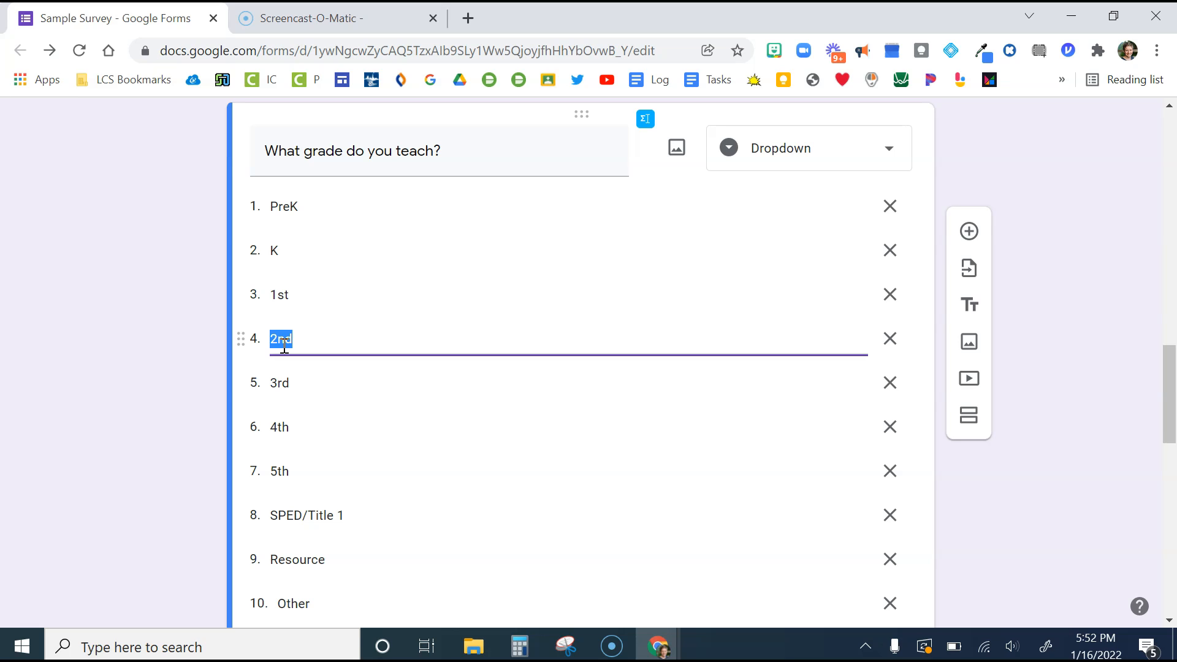
pyautogui.scroll(-1, 284, 346)
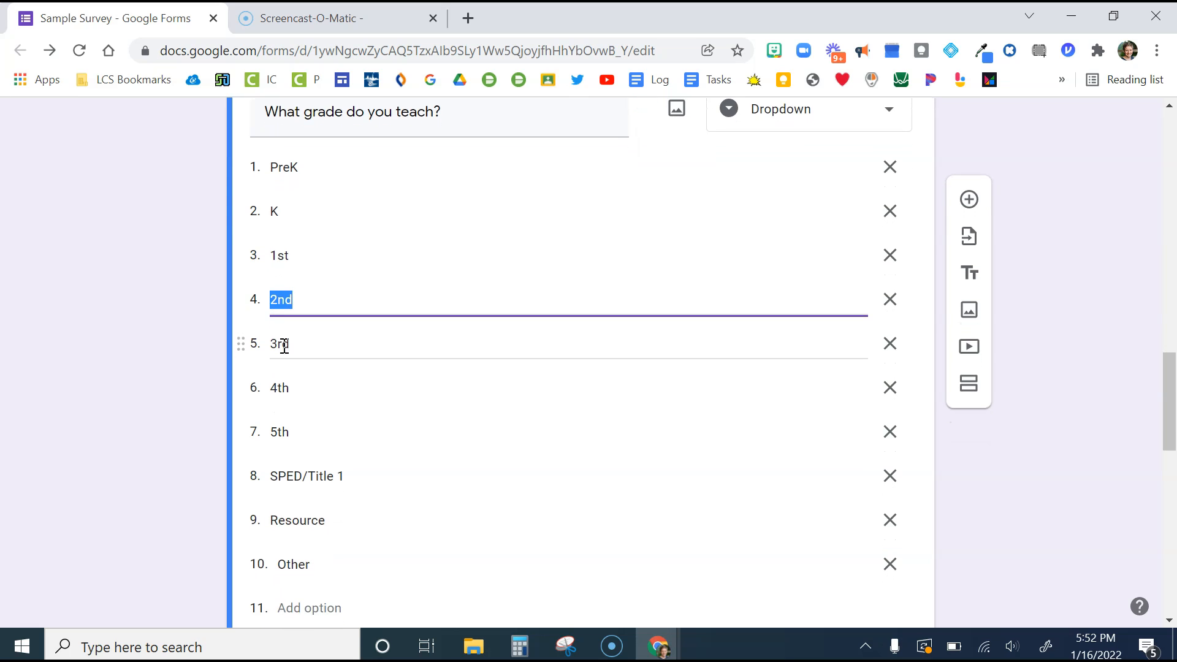
pyautogui.scroll(1, 184, 199)
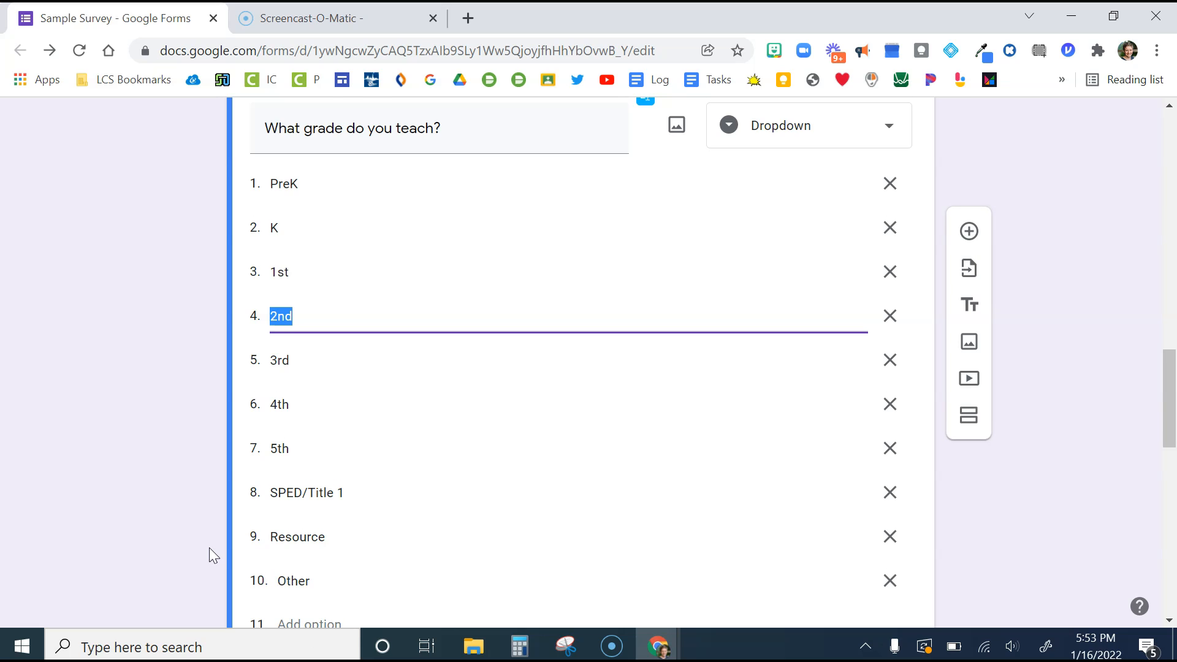
# Look at the upper limit choices of the linear scale in the "How do you feel about pizza?" question
pyautogui.scroll(-8, 208, 546)
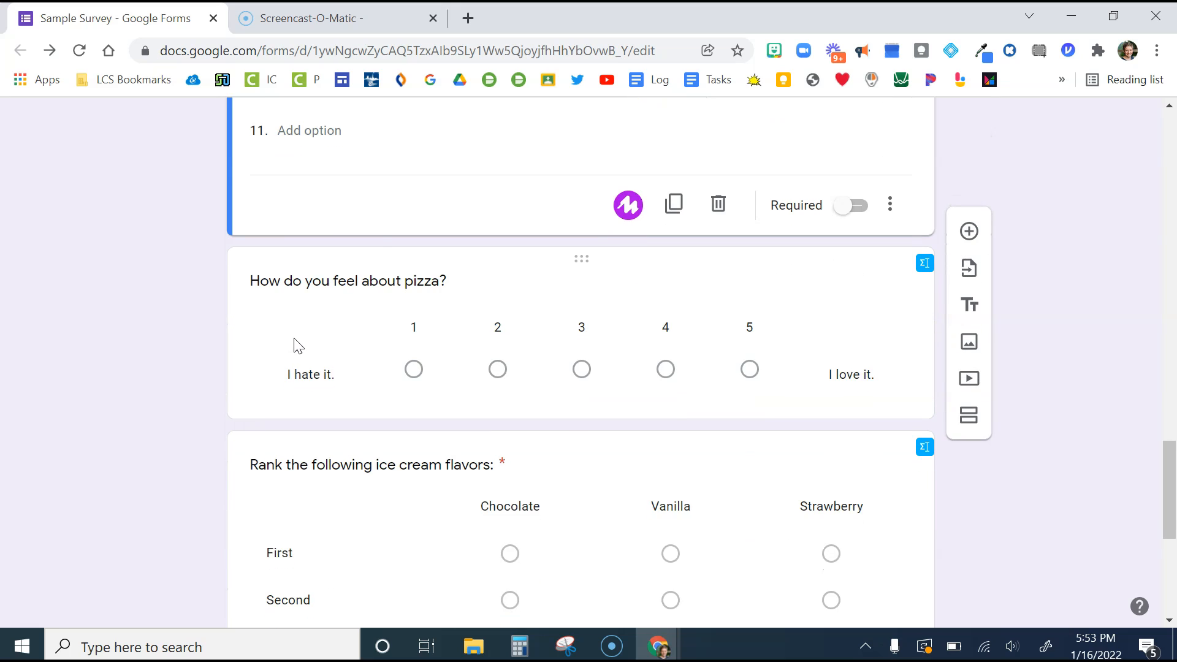
pyautogui.click(295, 341)
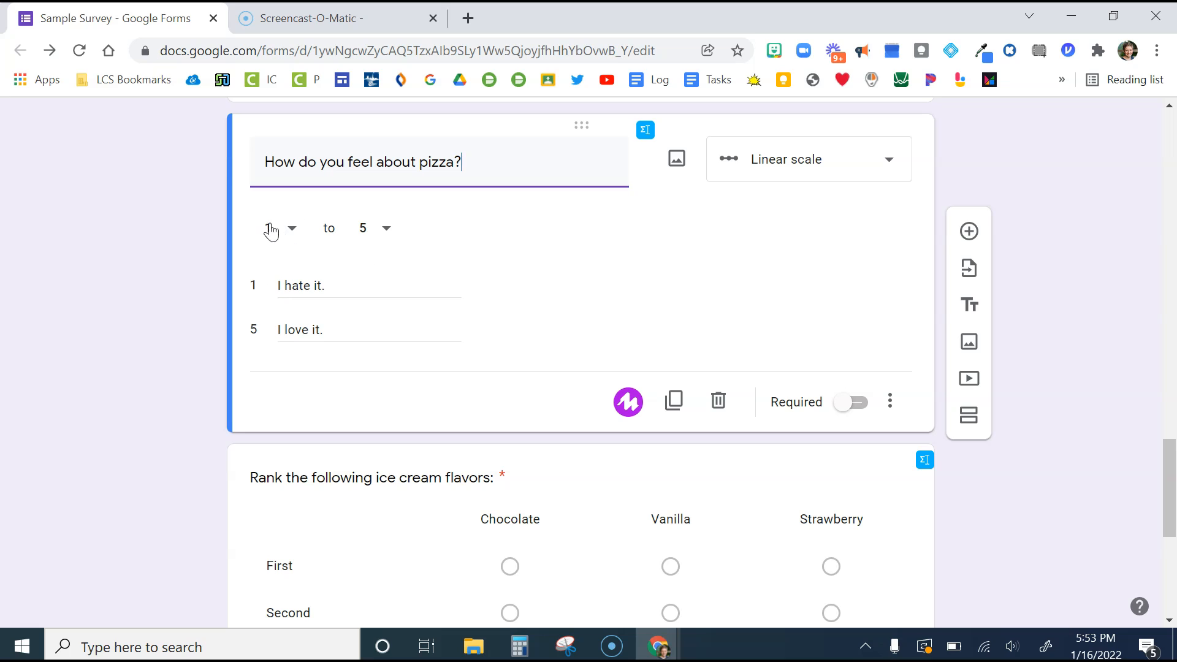
pyautogui.click(385, 232)
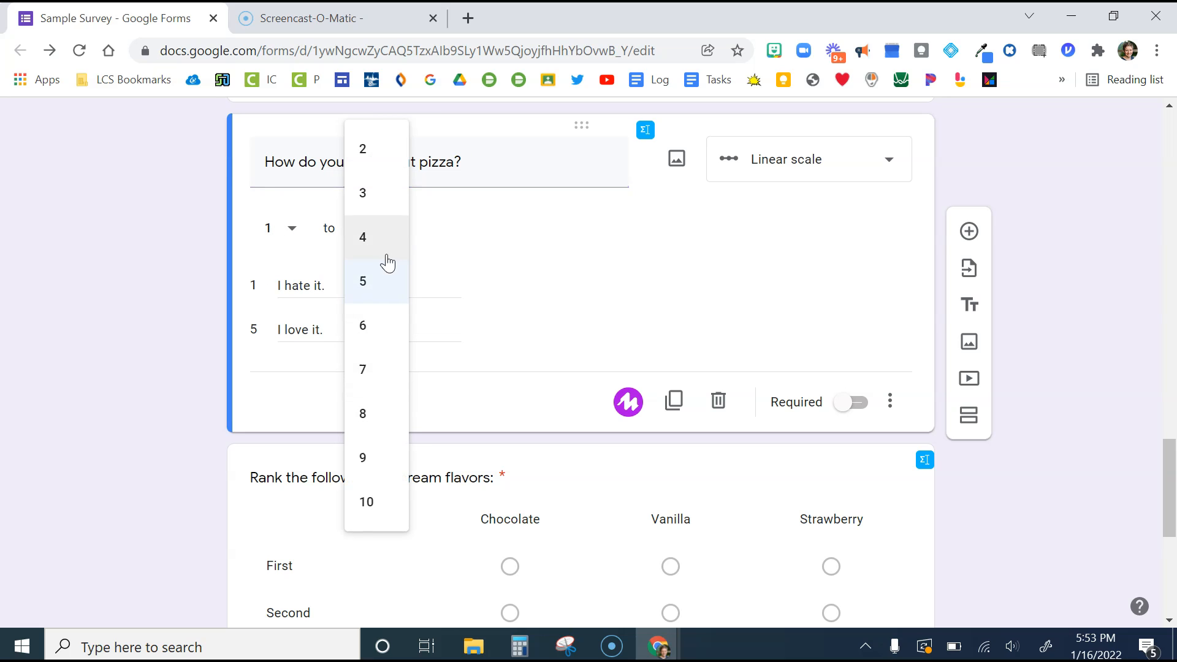
pyautogui.click(546, 270)
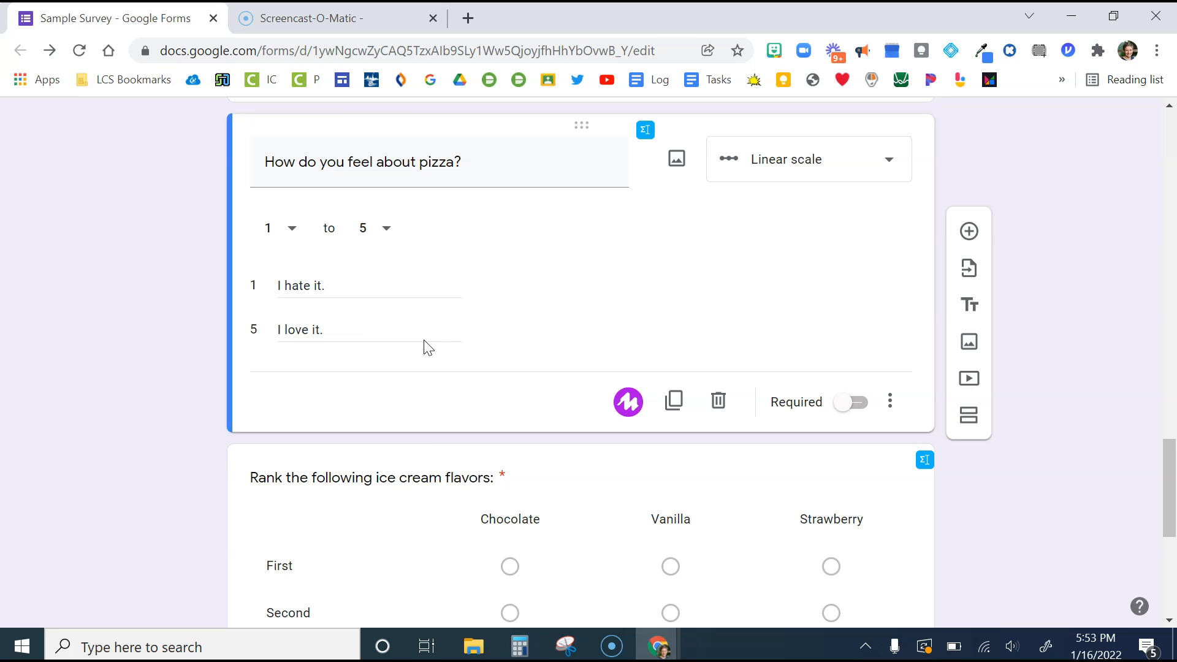
# Examine the ice cream ranking grid with its additional options, and the checkbox grid for meeting availability
pyautogui.scroll(-3, 159, 395)
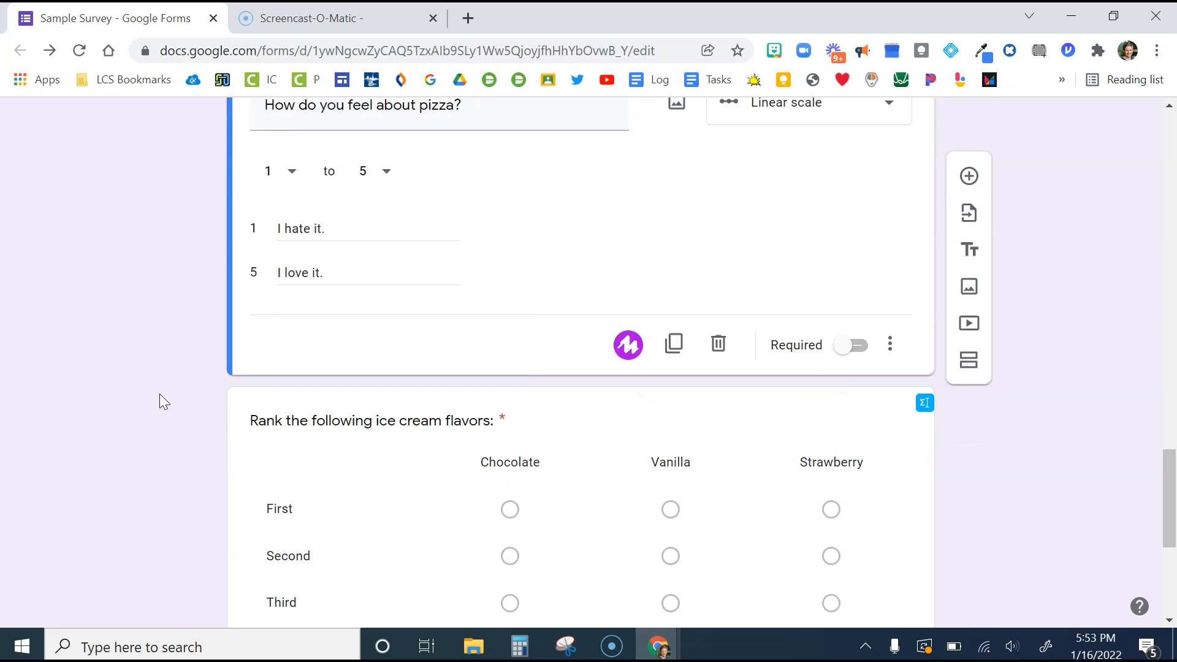
pyautogui.click(373, 360)
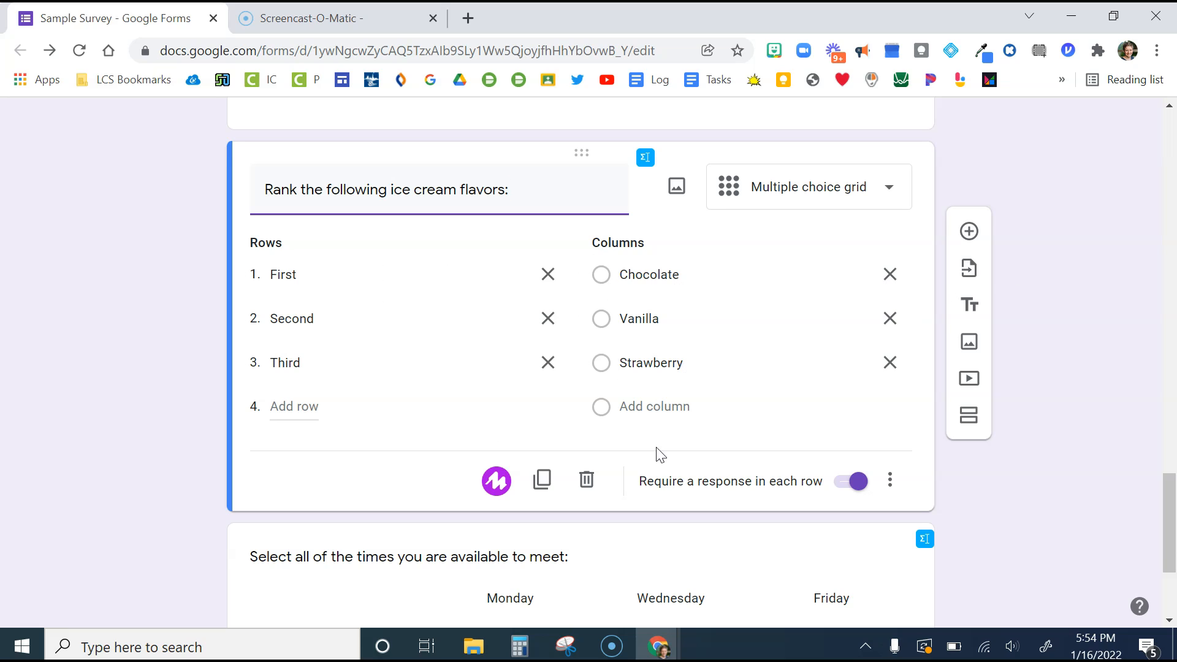
pyautogui.click(891, 481)
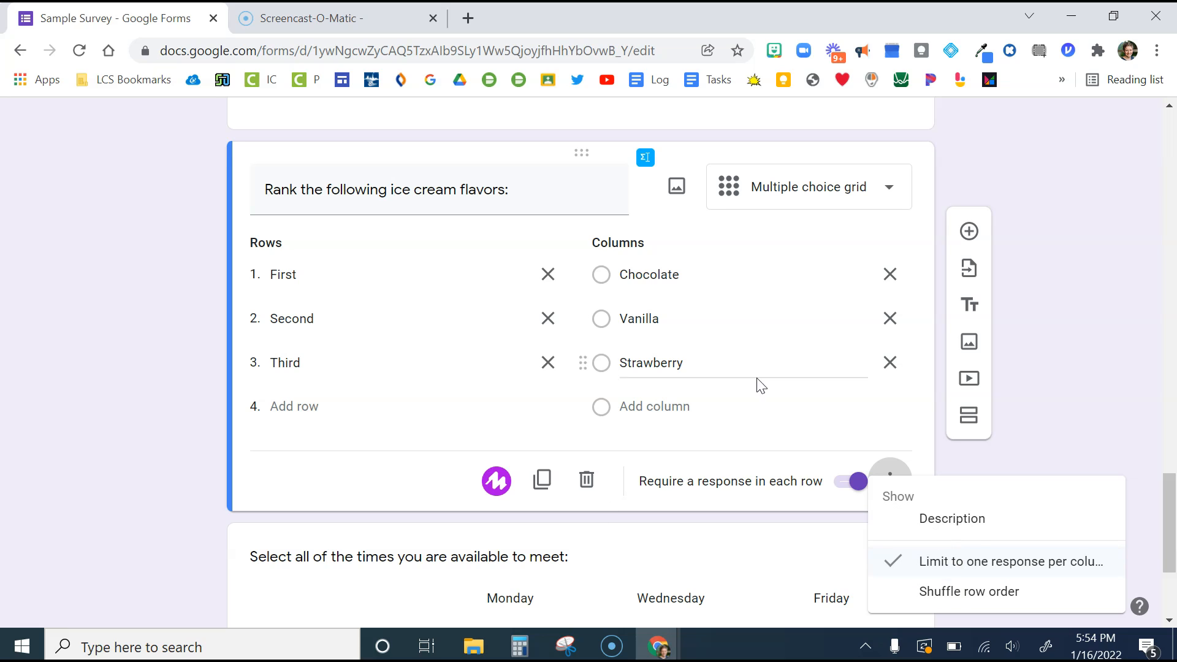
pyautogui.click(1082, 441)
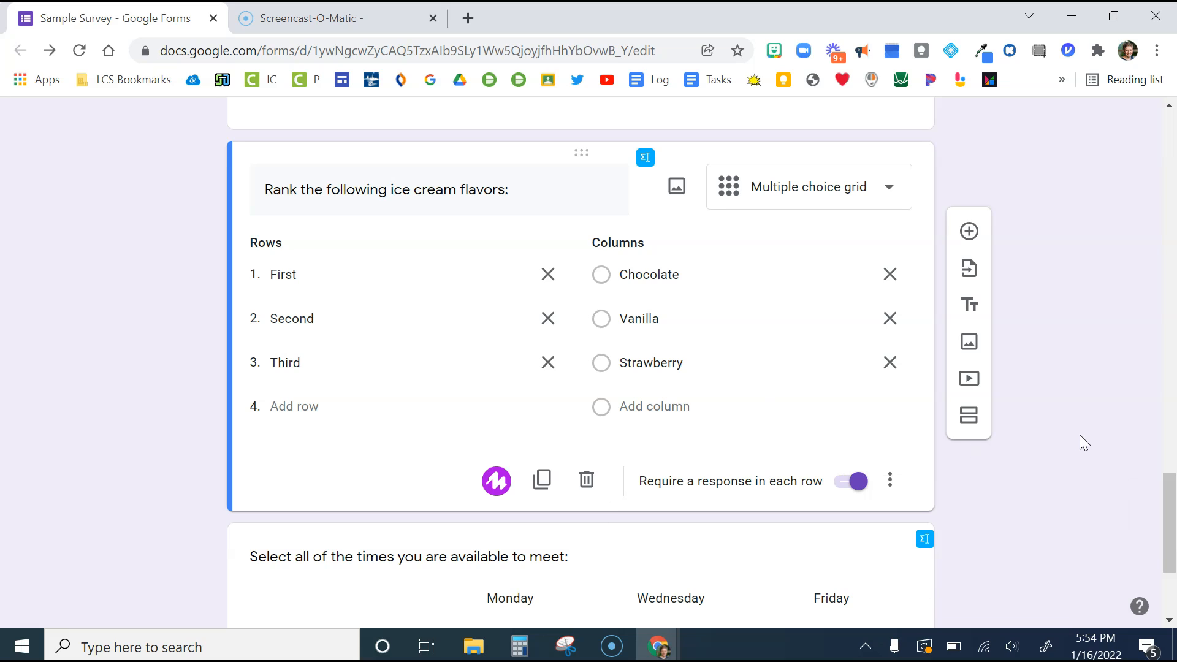
pyautogui.scroll(-2, 1082, 441)
pyautogui.scroll(-1, 1082, 438)
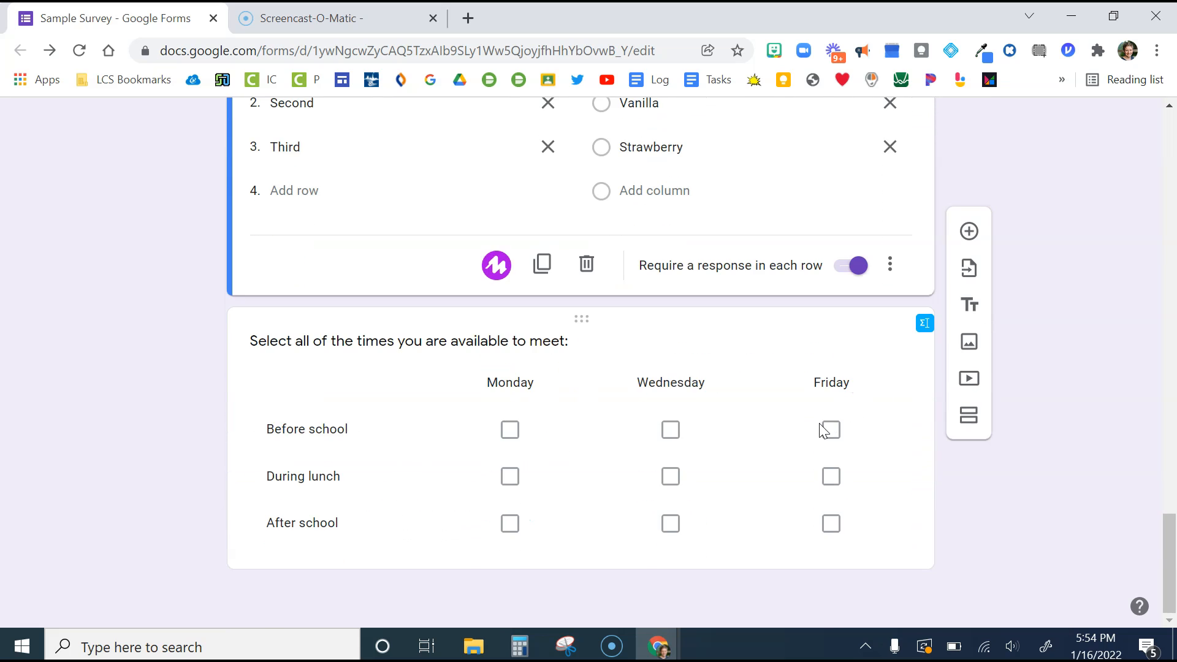
pyautogui.click(783, 452)
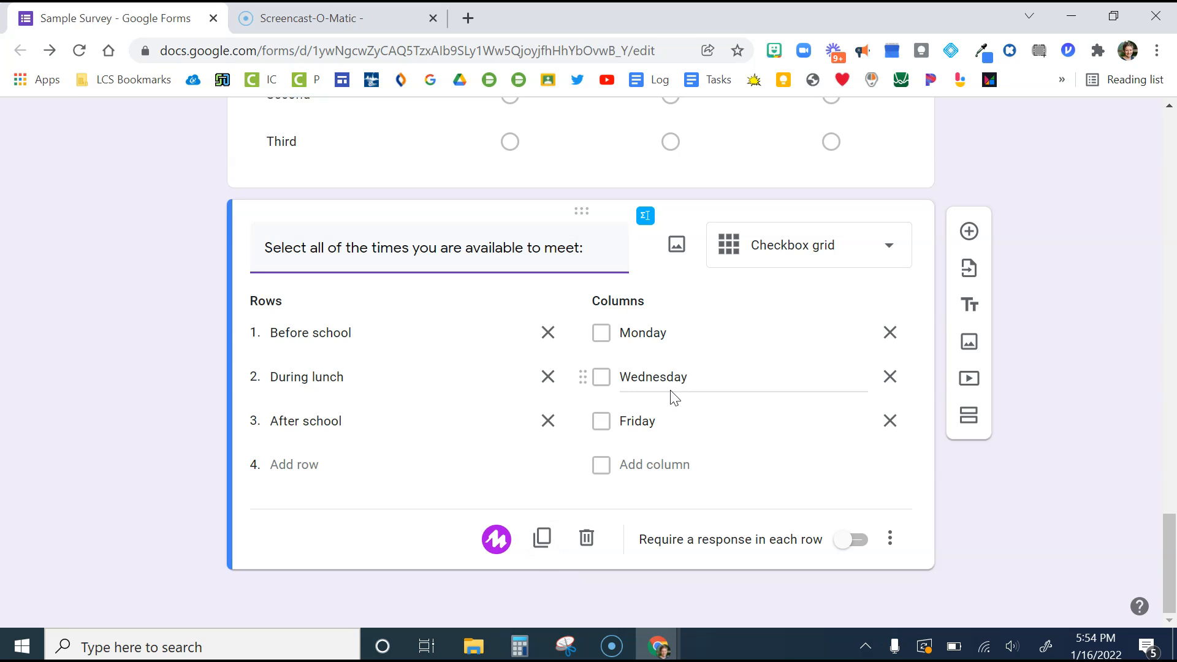
# Add a new question after the meeting availability grid and set its type to File upload
pyautogui.click(970, 233)
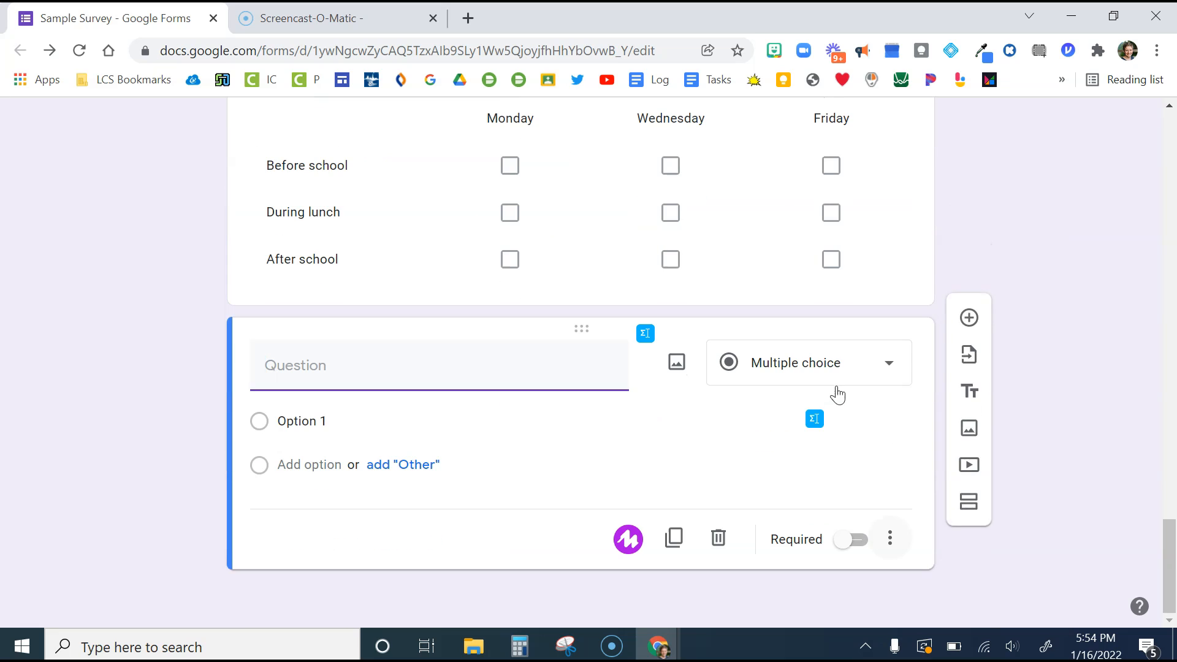
pyautogui.click(831, 367)
pyautogui.click(782, 402)
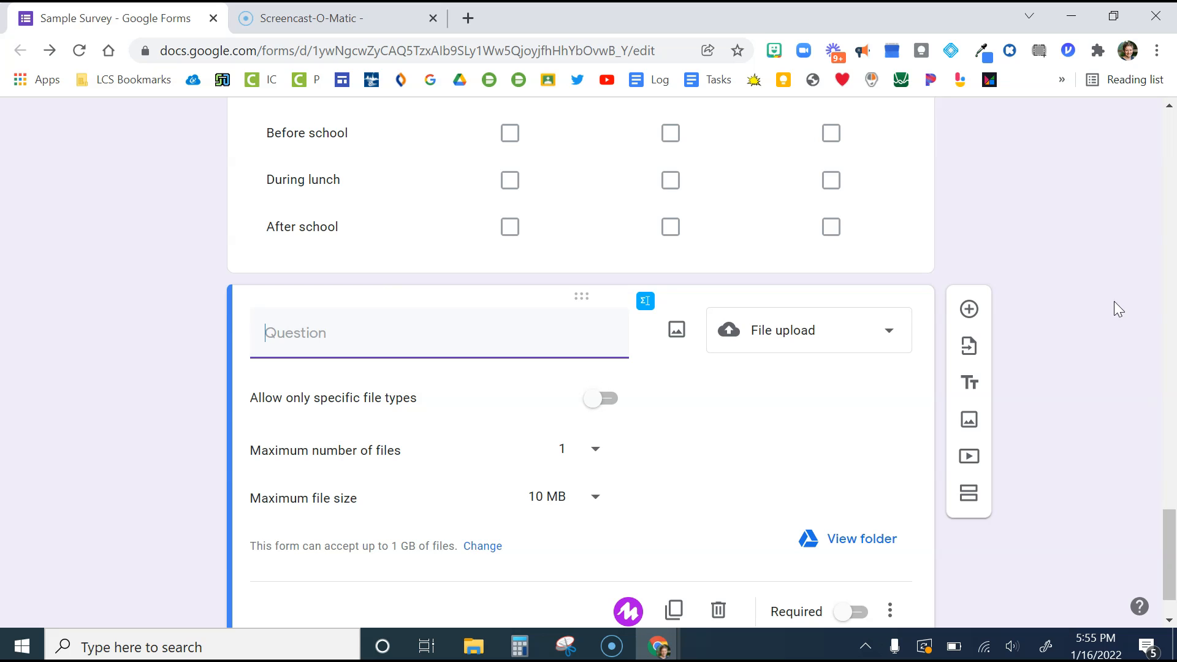
# Open the preview of the Sample Survey form
pyautogui.scroll(20, 1102, 297)
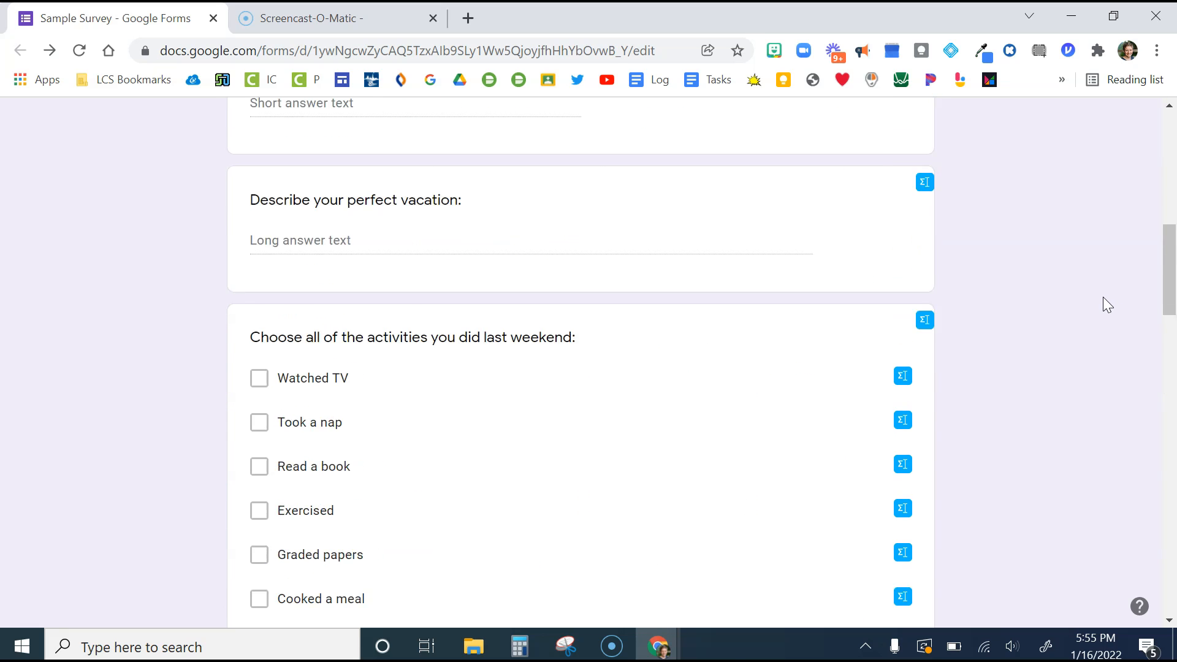
pyautogui.scroll(10, 1102, 296)
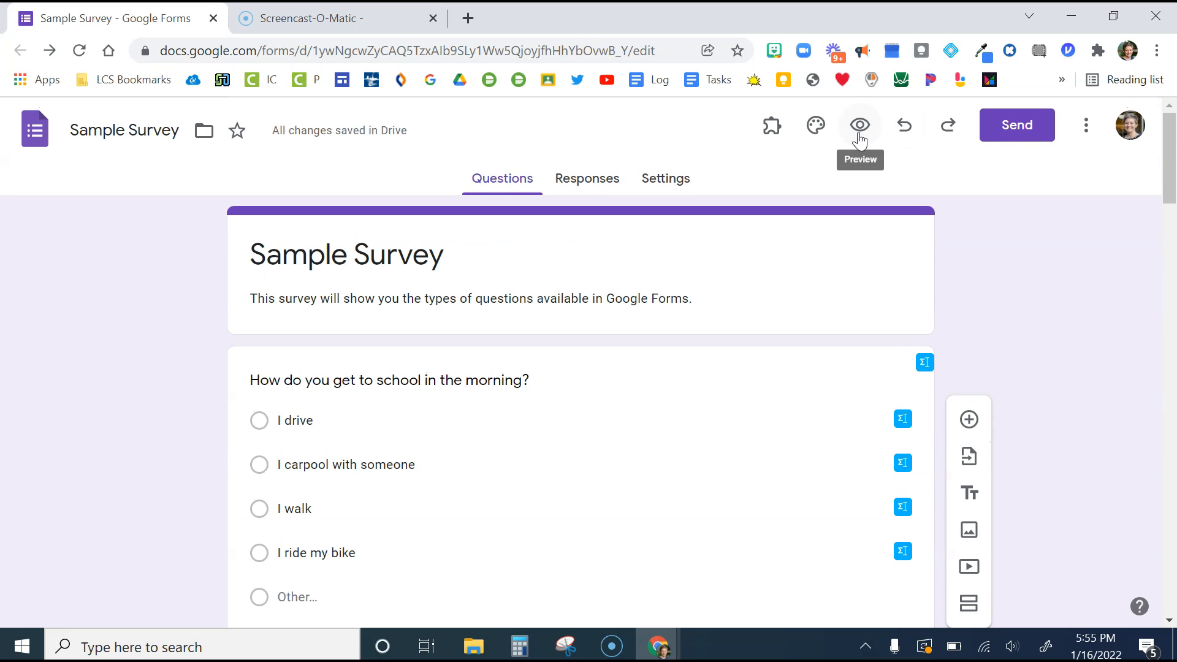
pyautogui.click(860, 127)
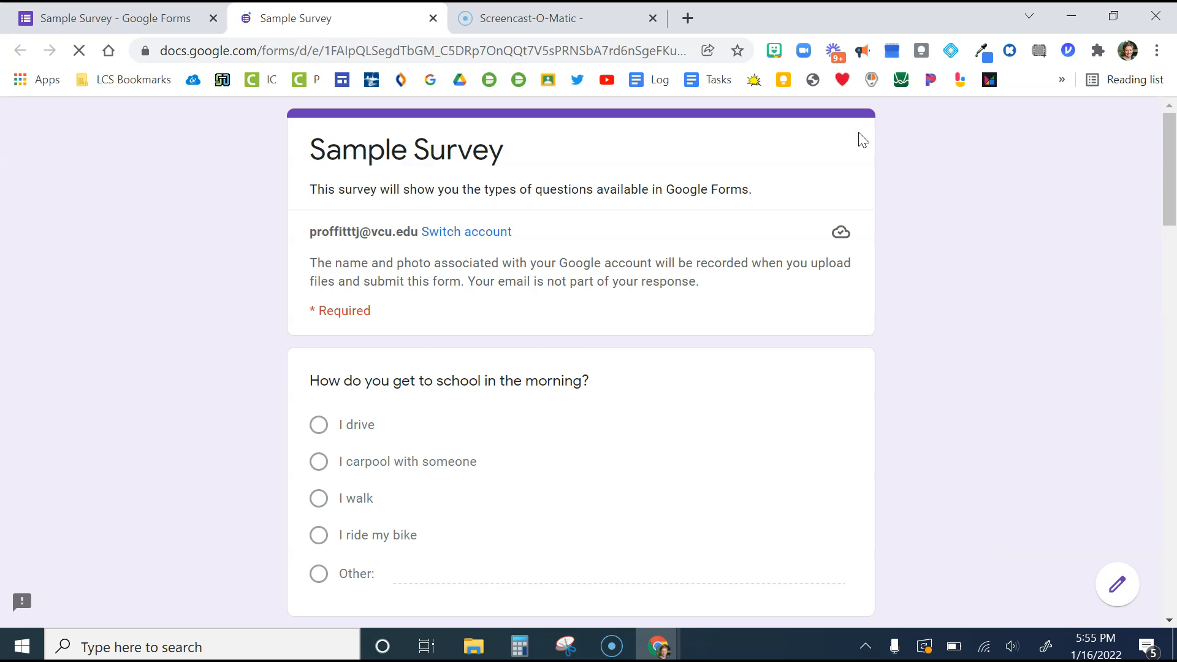
# Look through the previewed form from its header to the checkbox question about last weekend's activities
pyautogui.scroll(-1, 865, 442)
pyautogui.scroll(1, 864, 442)
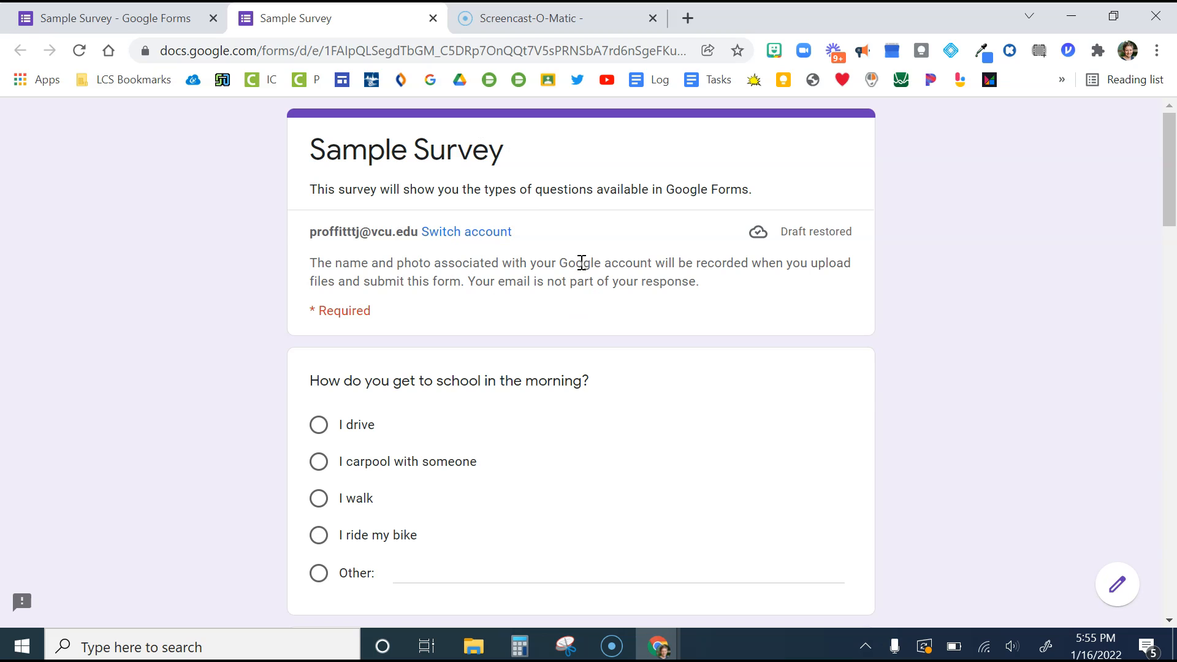
pyautogui.scroll(-3, 620, 371)
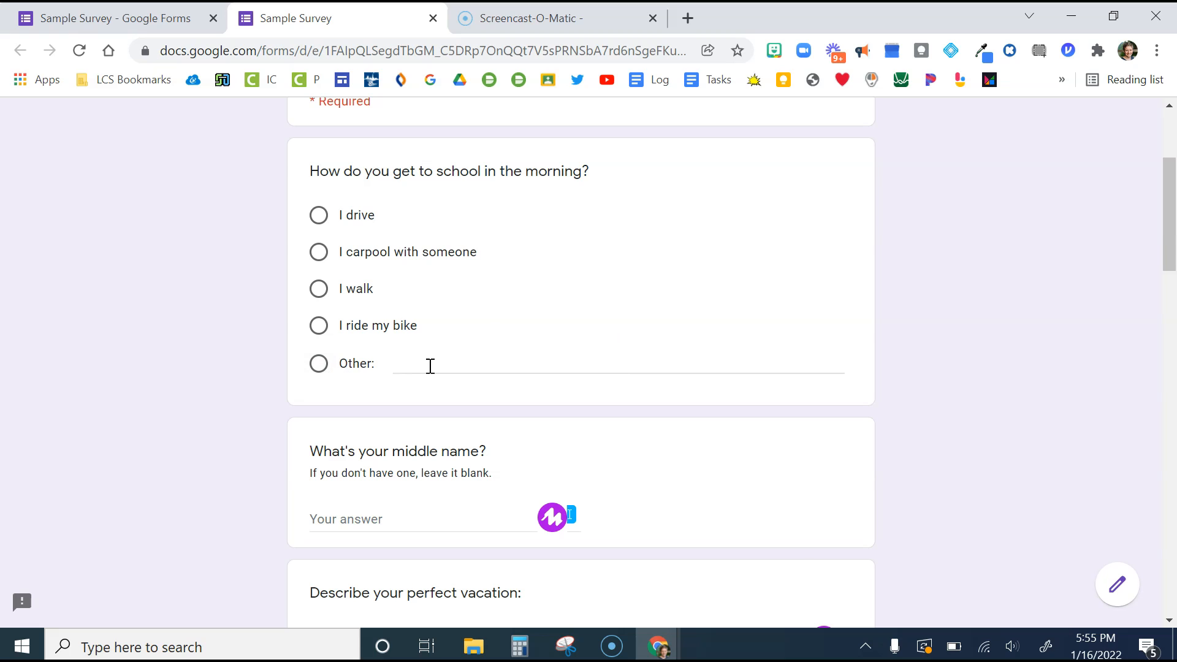
pyautogui.scroll(-2, 438, 386)
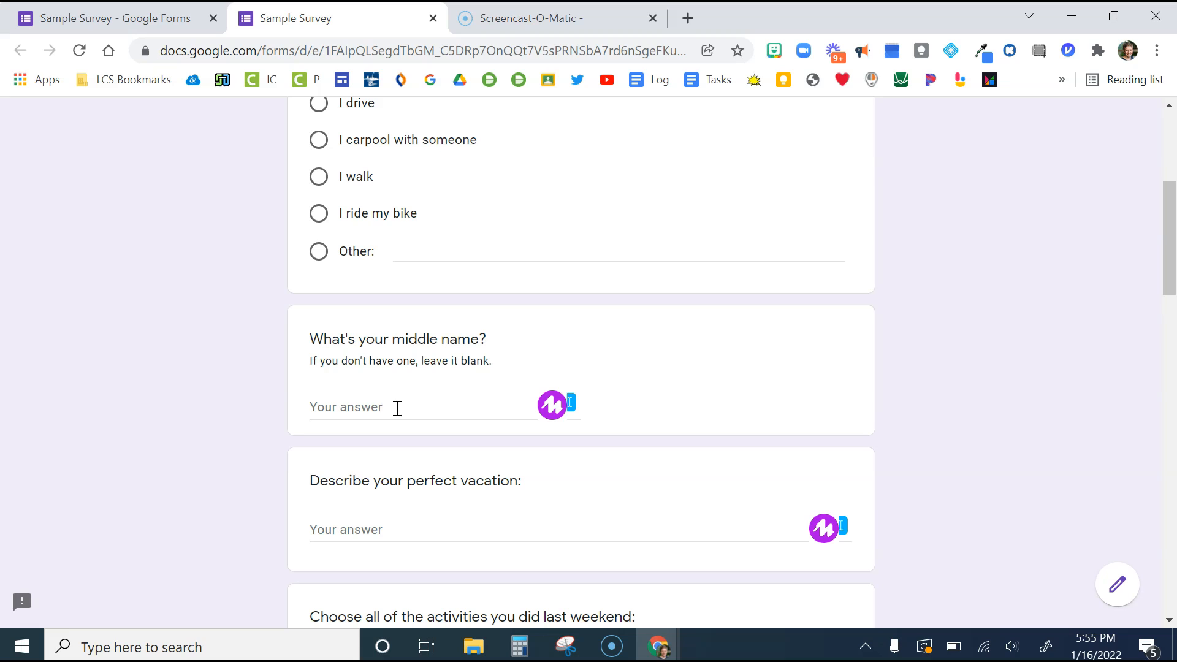
pyautogui.scroll(-2, 398, 364)
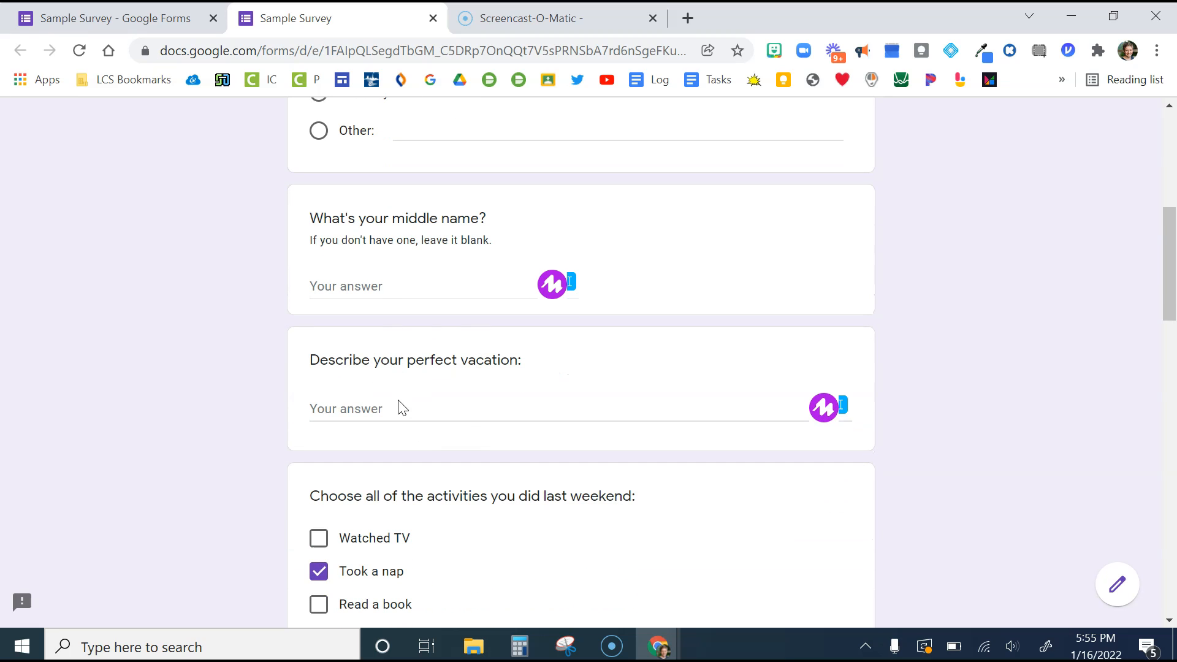
pyautogui.scroll(-3, 434, 437)
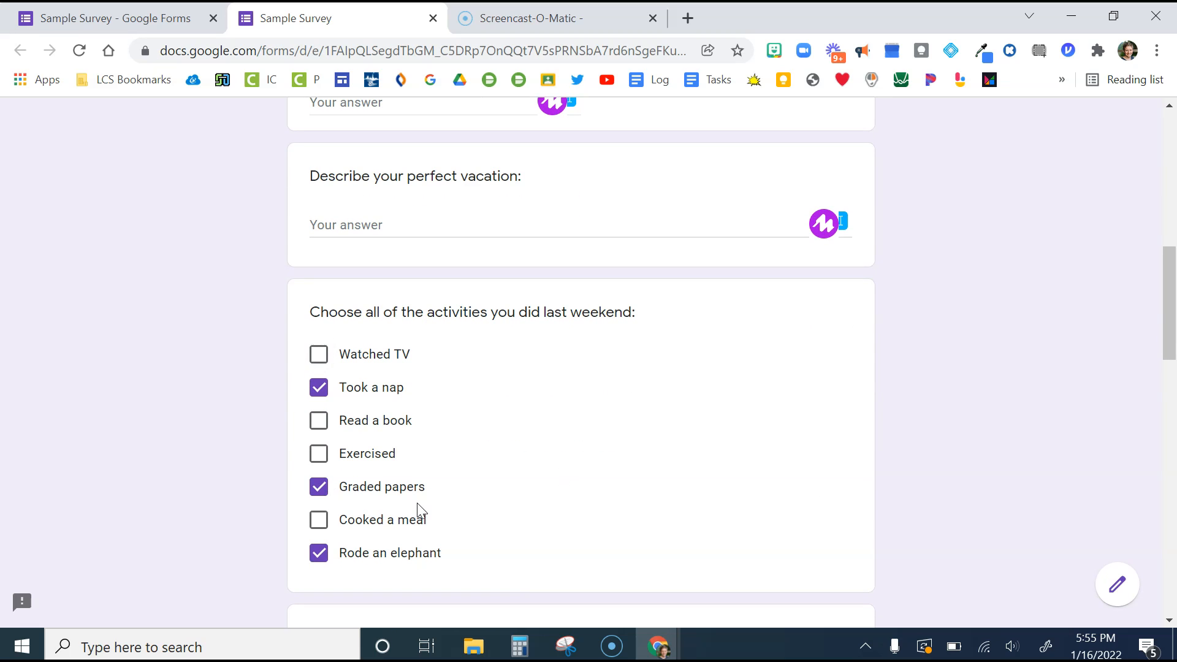
pyautogui.scroll(-3, 483, 459)
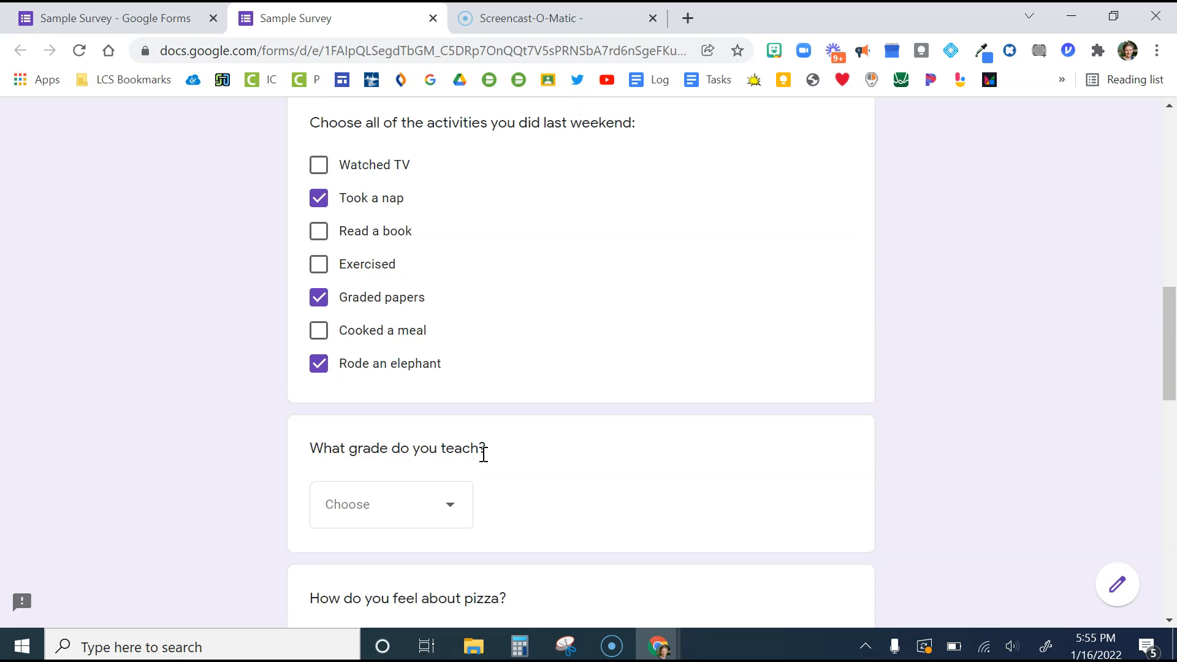
# View the grade choices of the "What grade do you teach?" question without selecting one
pyautogui.scroll(-2, 483, 453)
pyautogui.click(447, 345)
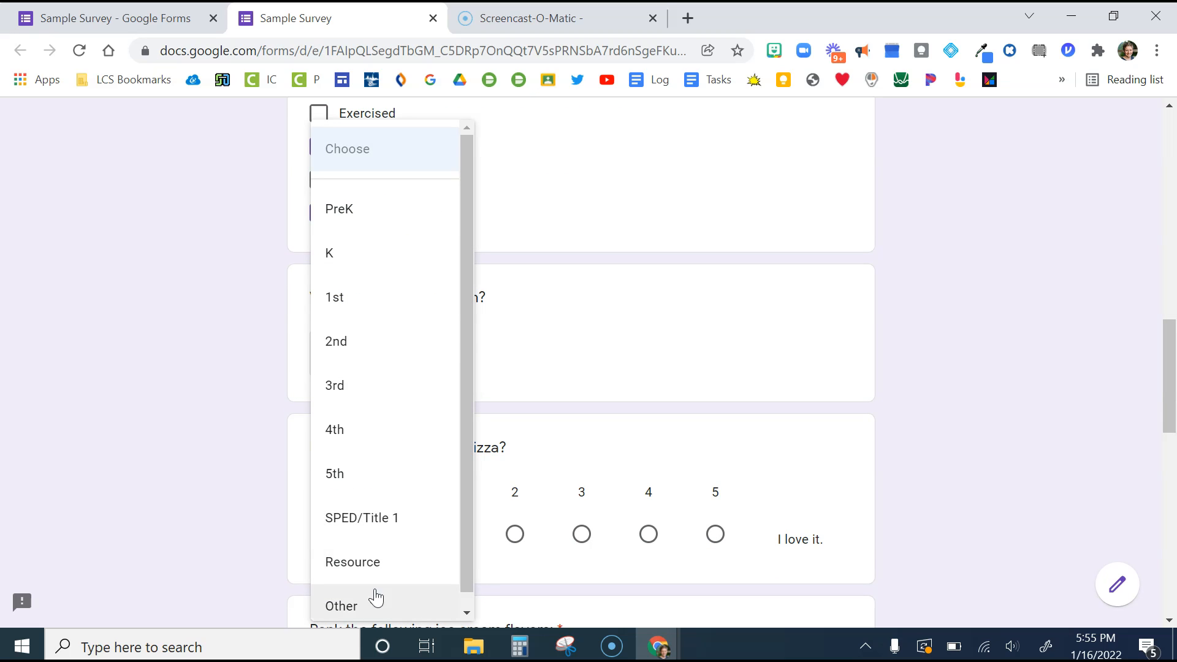
pyautogui.click(180, 412)
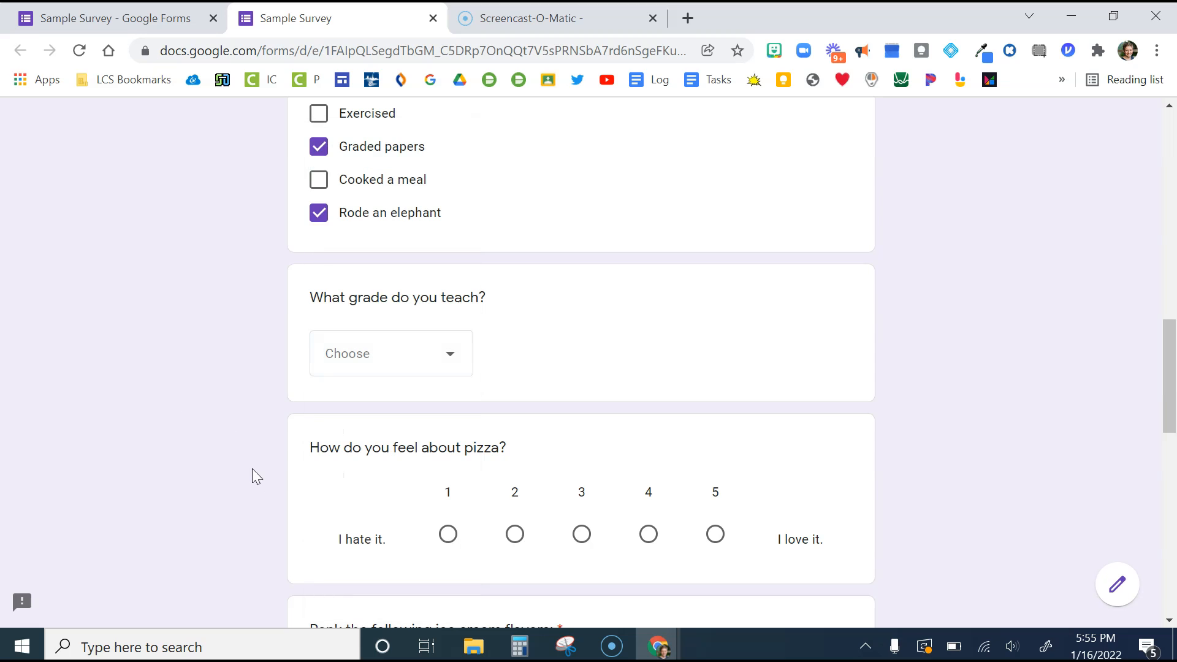
# Try duplicate ranks for Vanilla and Chocolate in the ice cream ranking grid, restoring Chocolate as First and Vanilla as Second
pyautogui.scroll(-2, 254, 475)
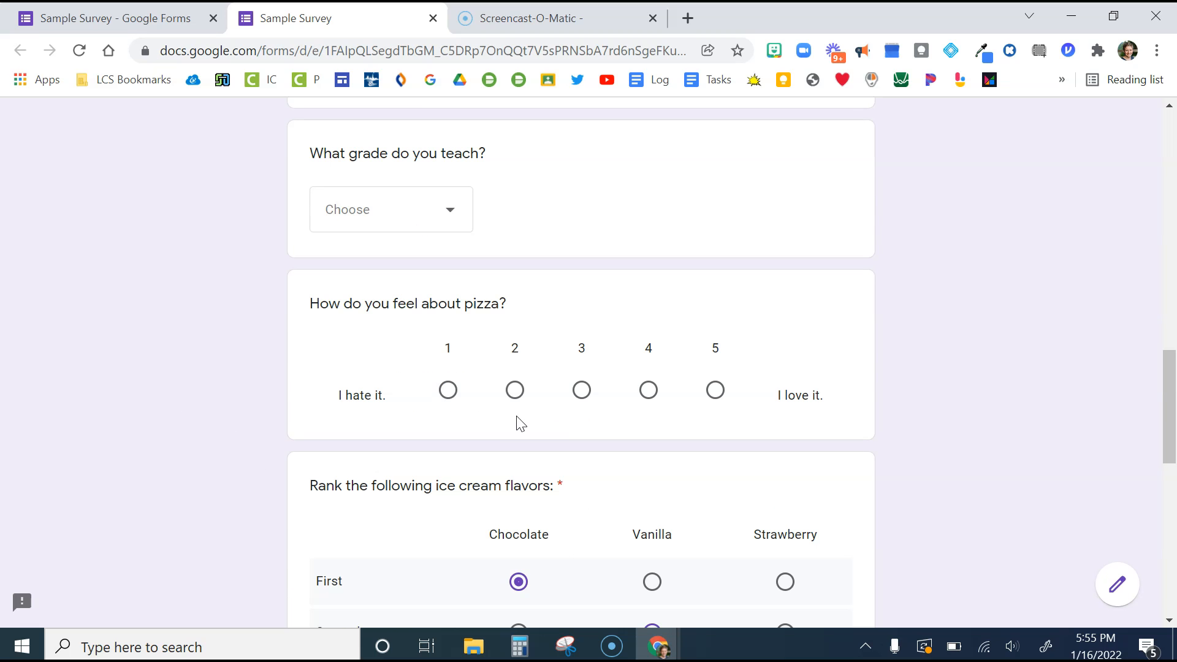
pyautogui.scroll(-4, 147, 464)
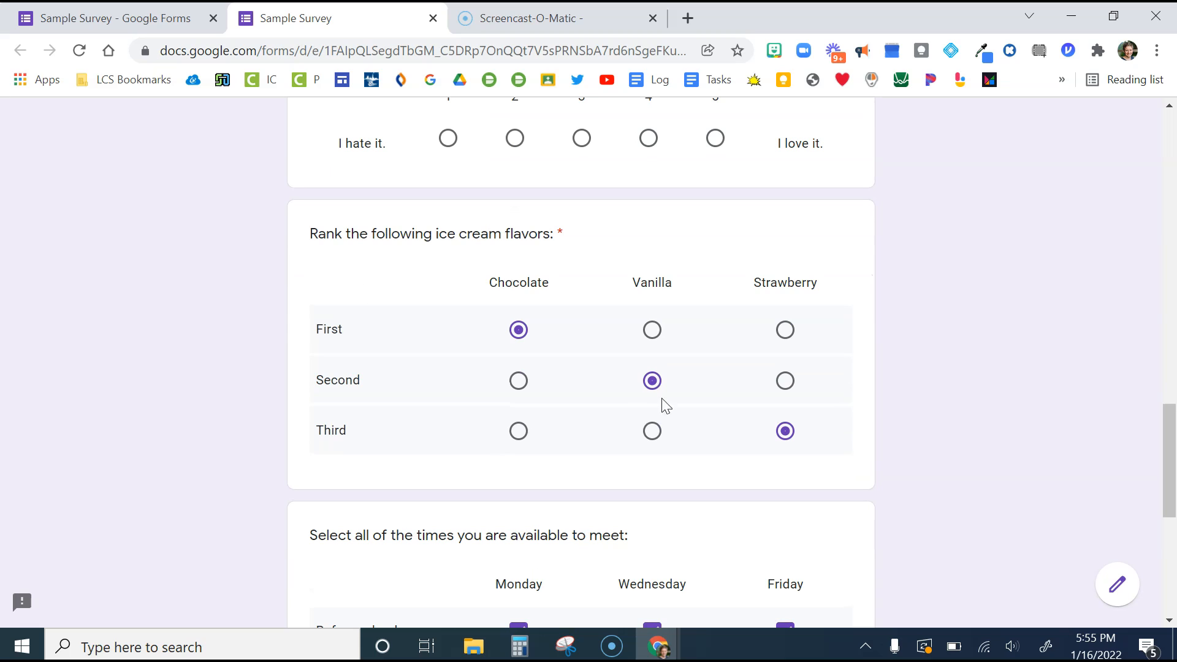
pyautogui.click(652, 331)
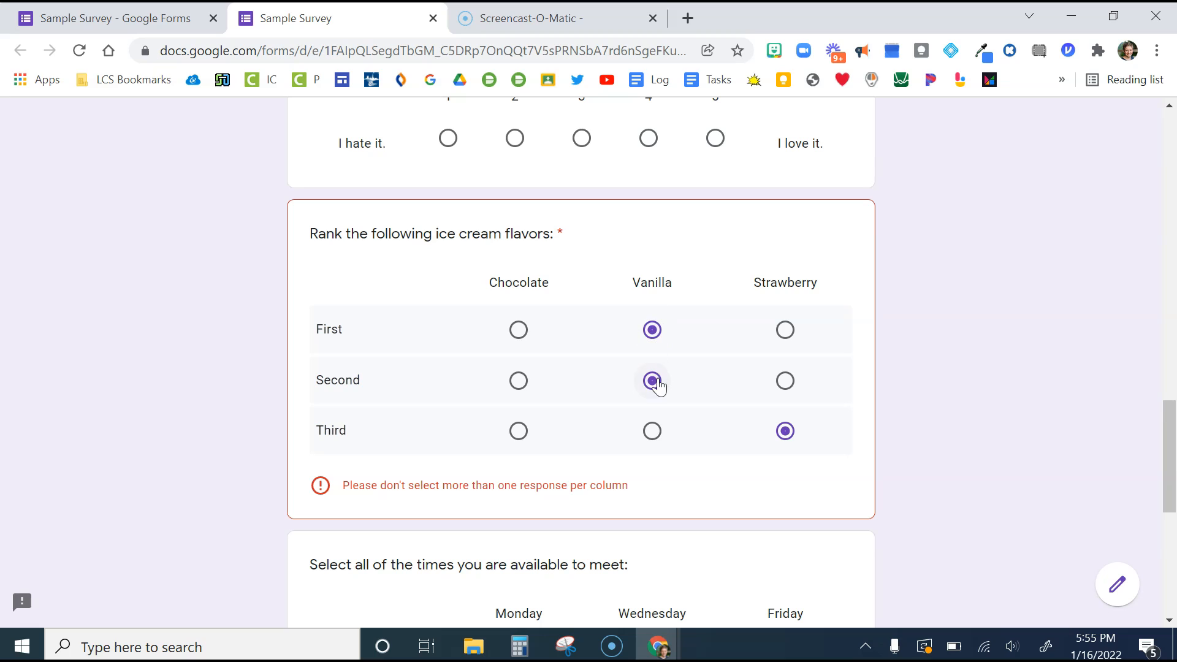
pyautogui.click(520, 332)
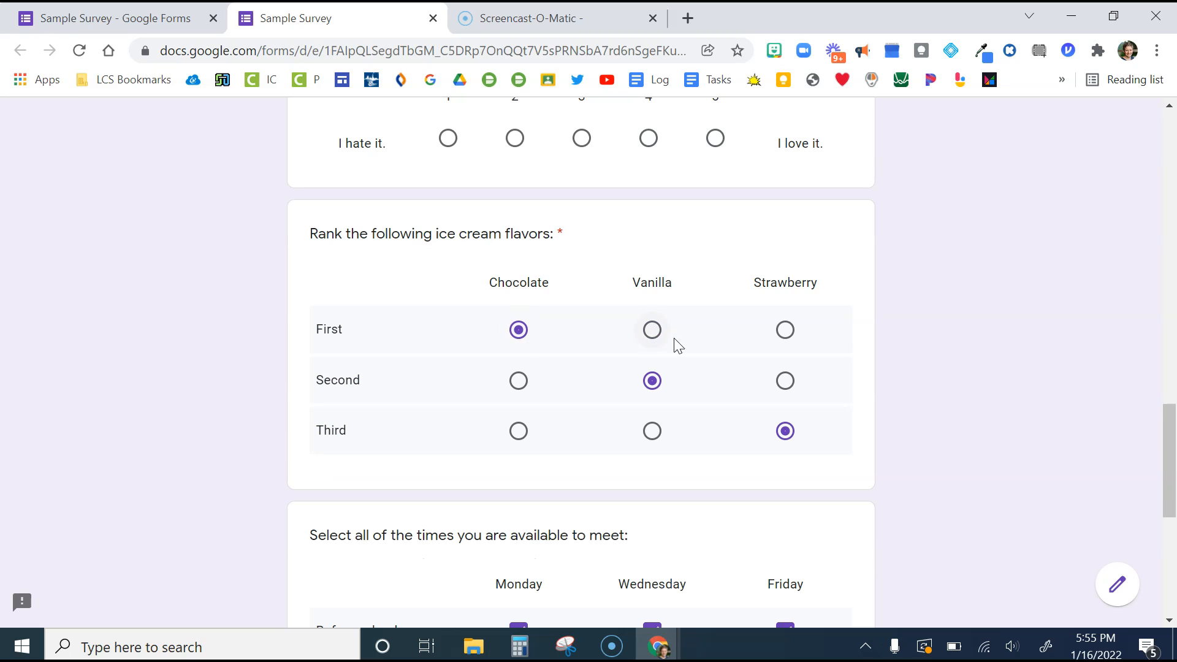
pyautogui.click(518, 383)
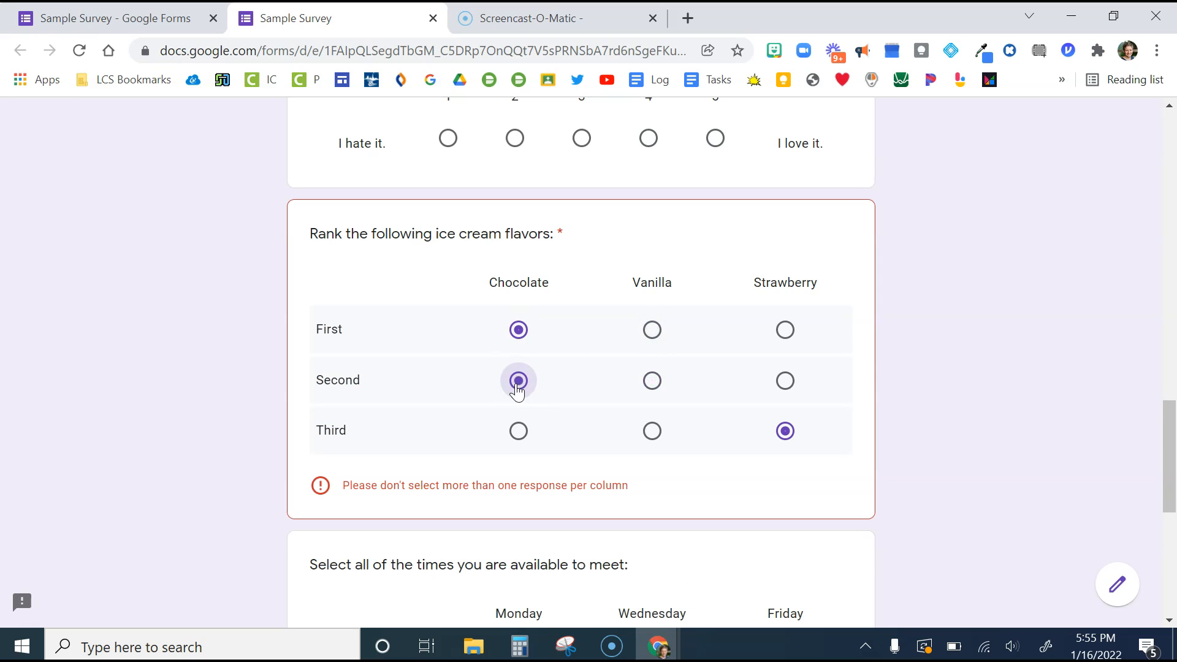
pyautogui.click(652, 383)
# Mark During lunch on Monday and Friday as available in the meeting times grid
pyautogui.scroll(-2, 264, 405)
pyautogui.scroll(-3, 262, 403)
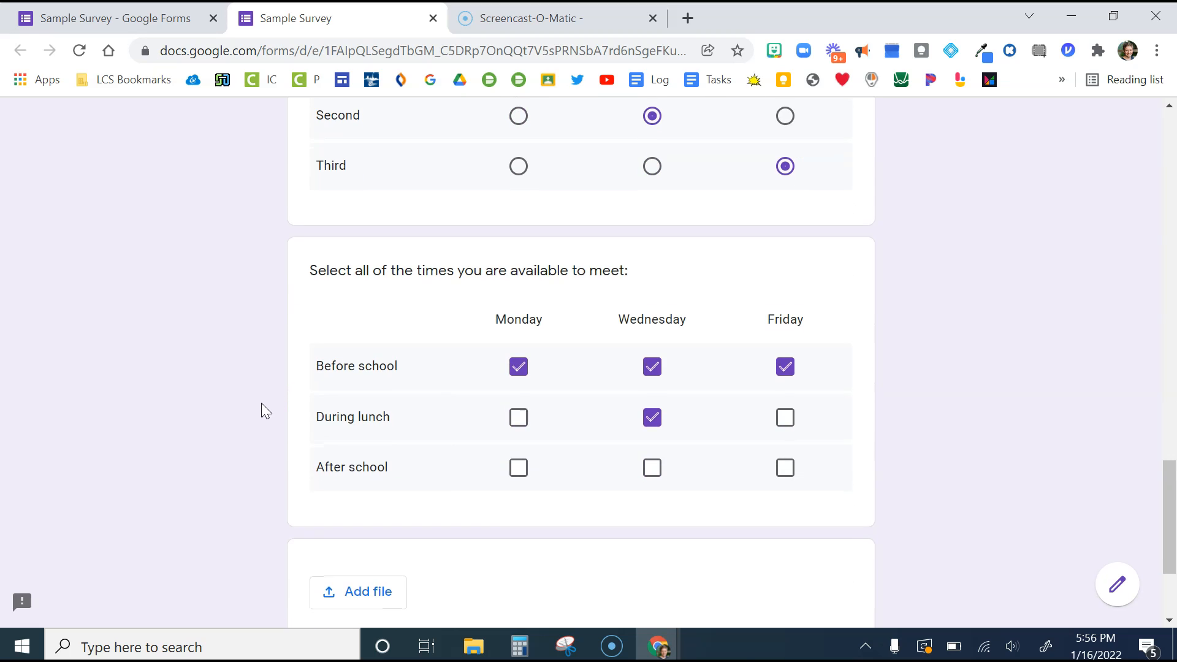
pyautogui.click(519, 419)
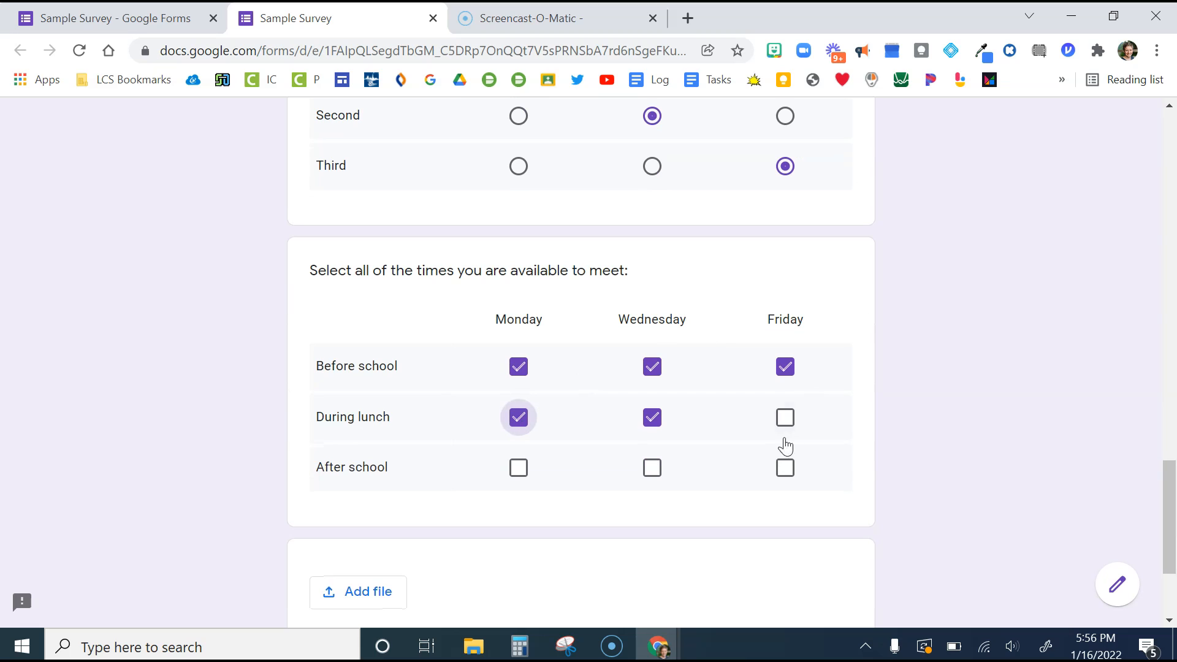
pyautogui.click(785, 419)
pyautogui.scroll(-2, 791, 426)
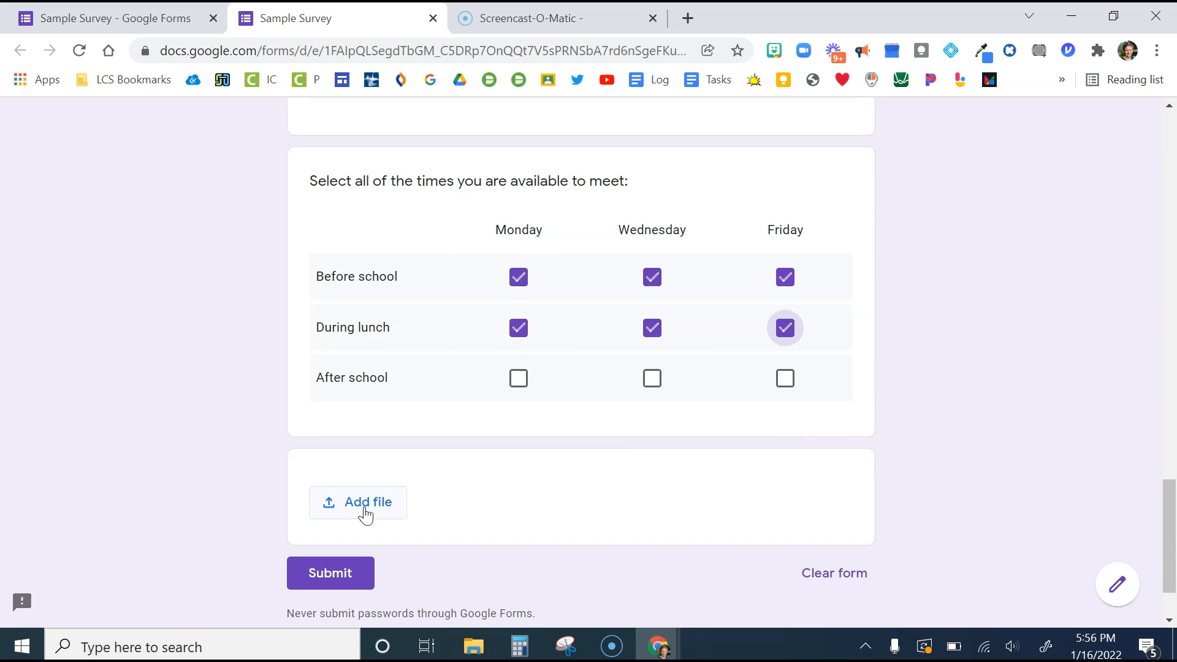